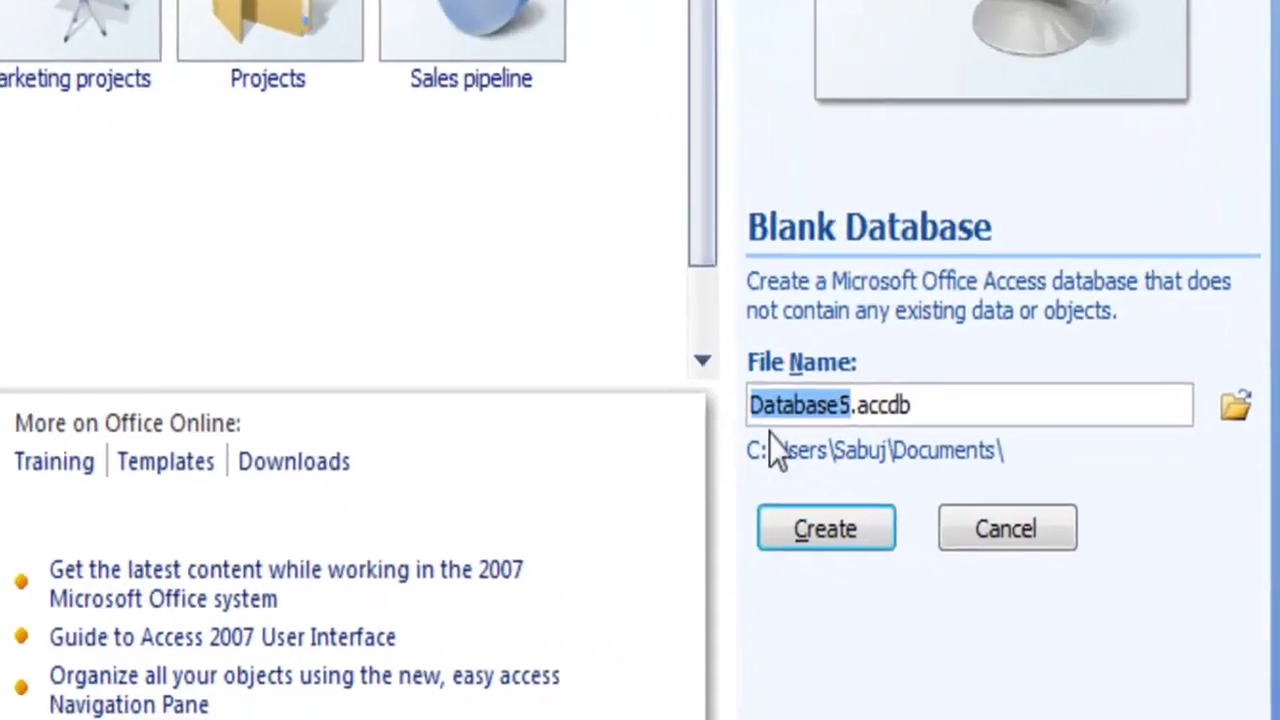
- Create the blank database Employee.accdb, which opens with an empty Table1
text(Employee)
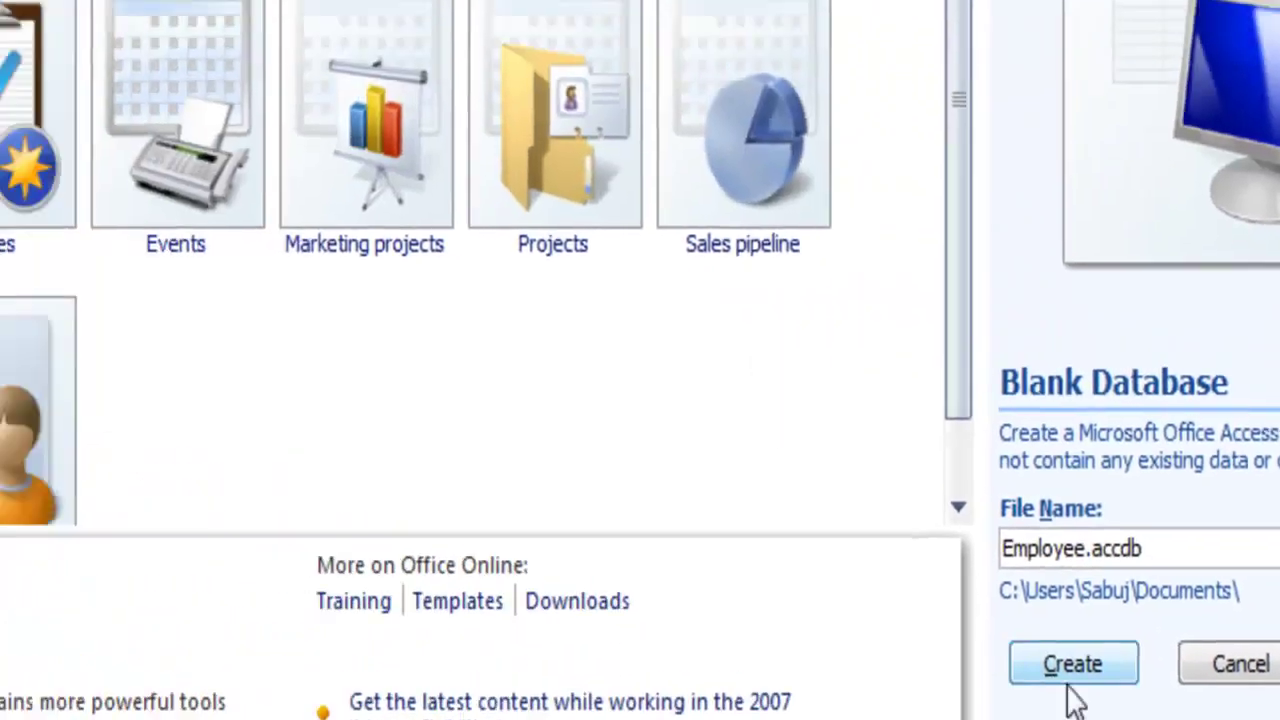
click(803, 519)
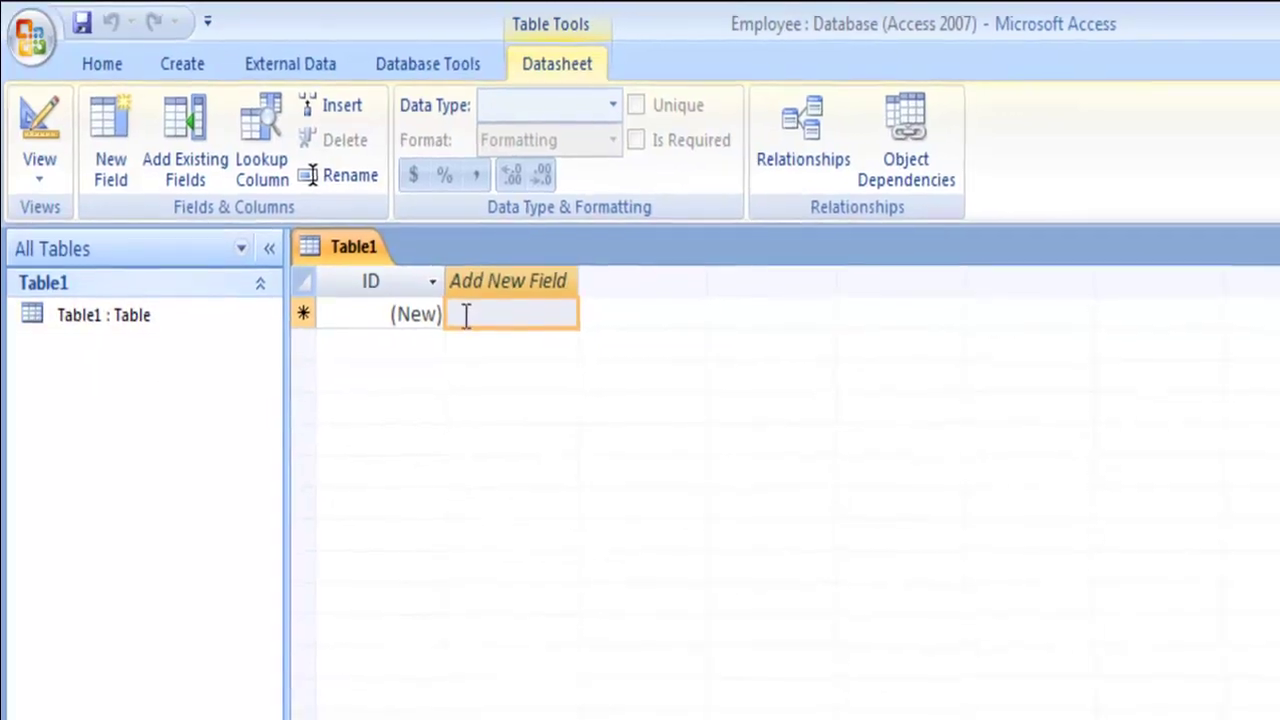
- Add Name and Address fields after ID, keeping Name despite the reserved-word warning
click(484, 281)
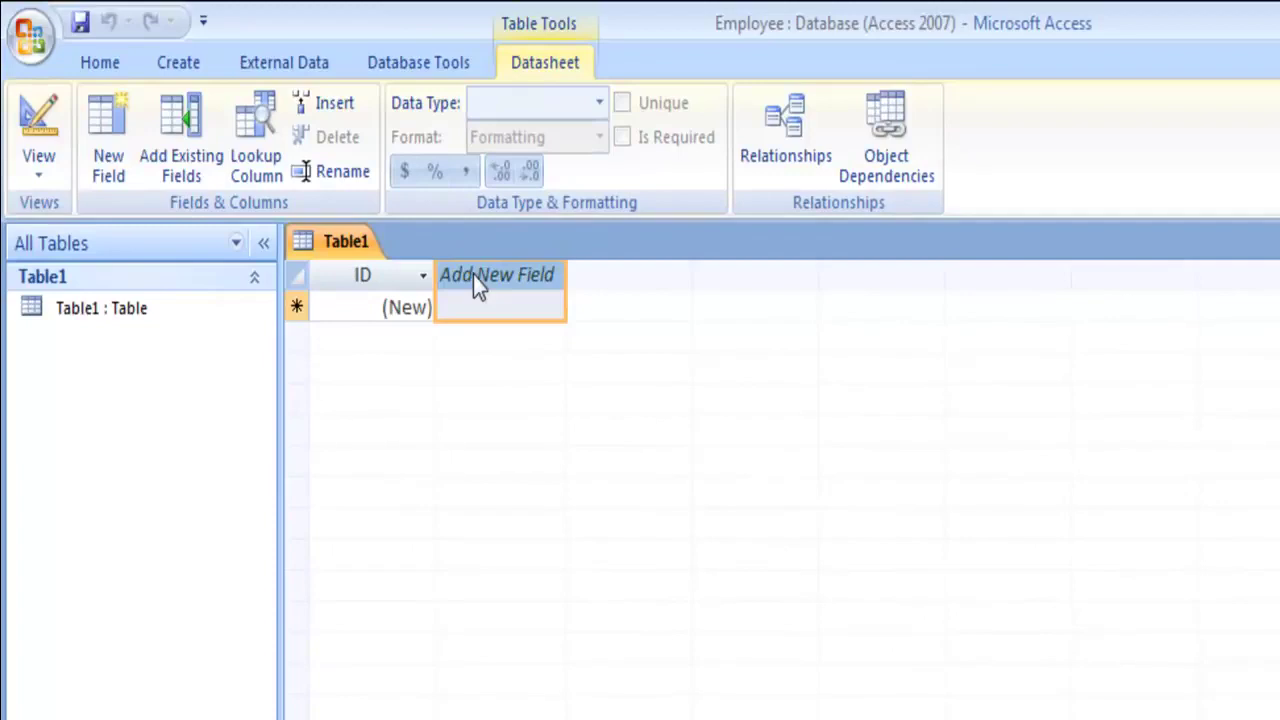
double_click(474, 276)
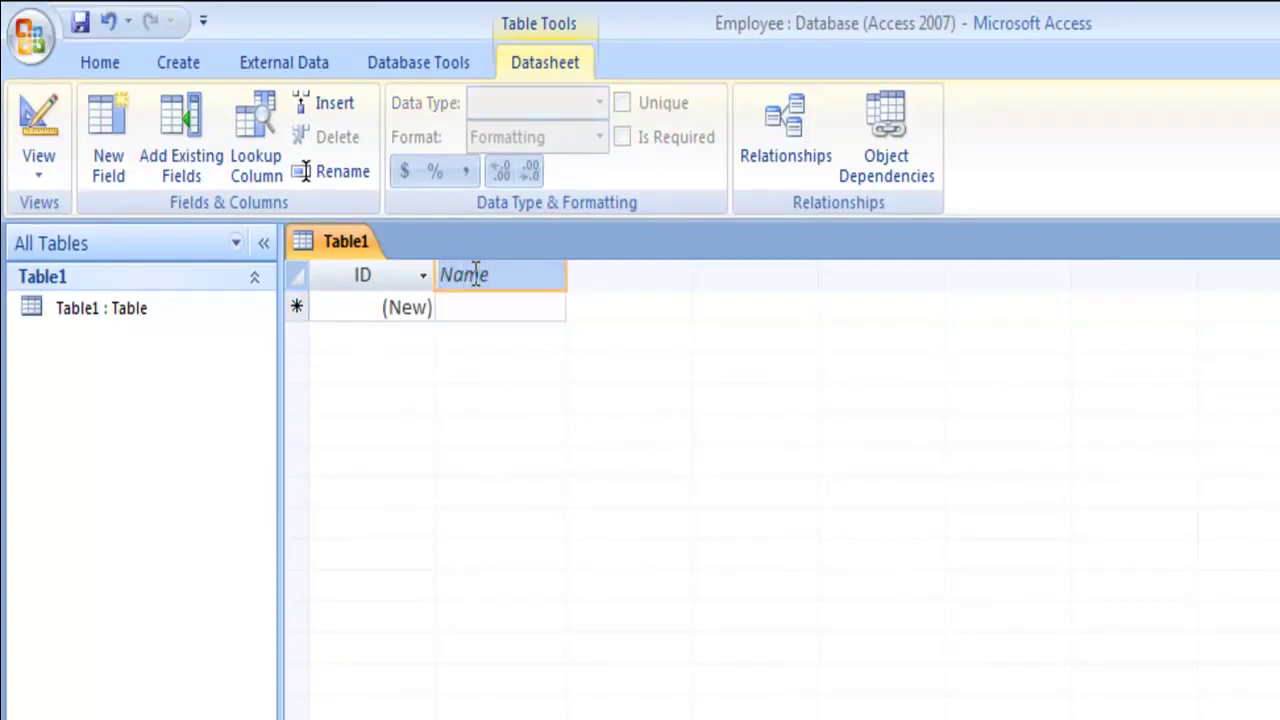
click(509, 311)
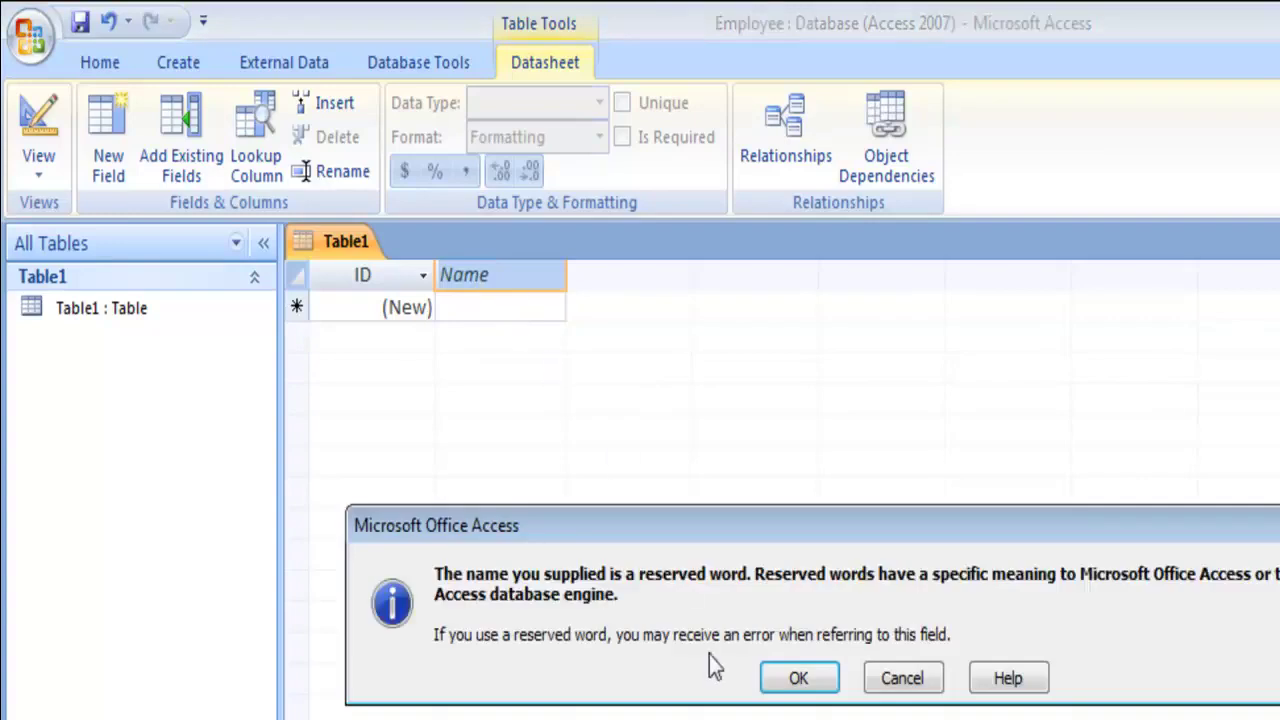
click(812, 688)
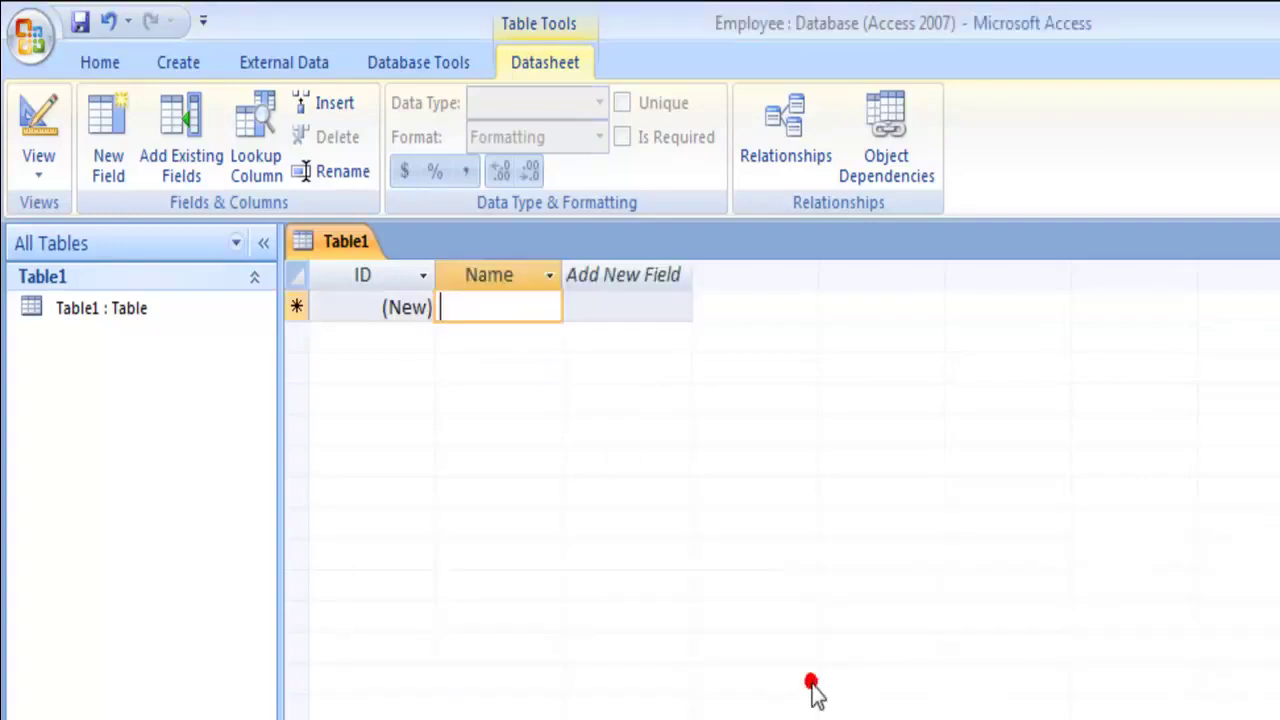
click(594, 274)
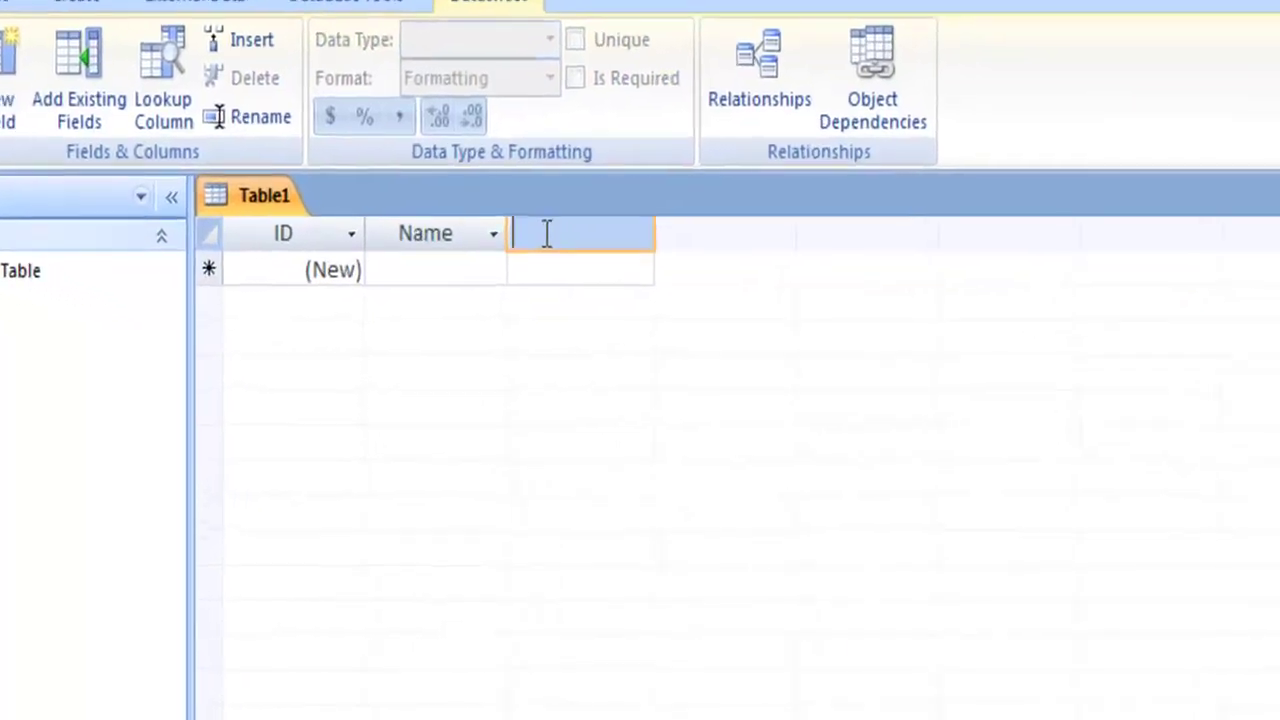
text(A)
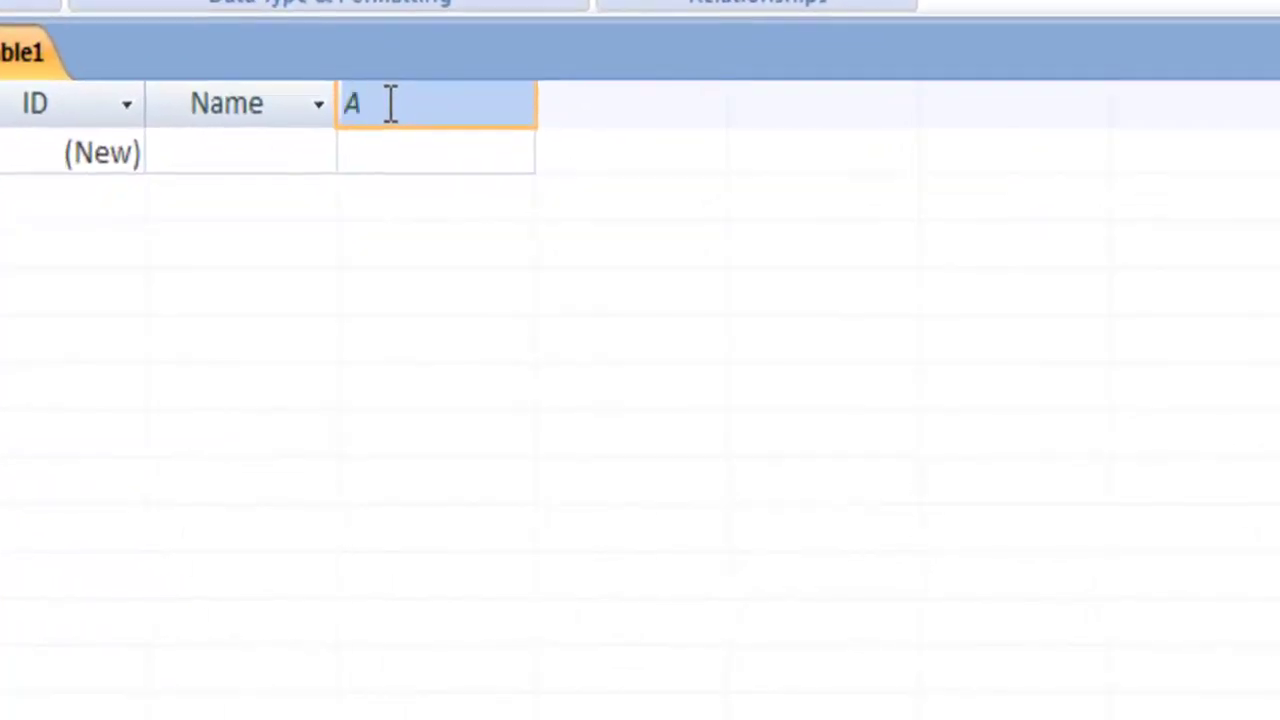
text(ddress)
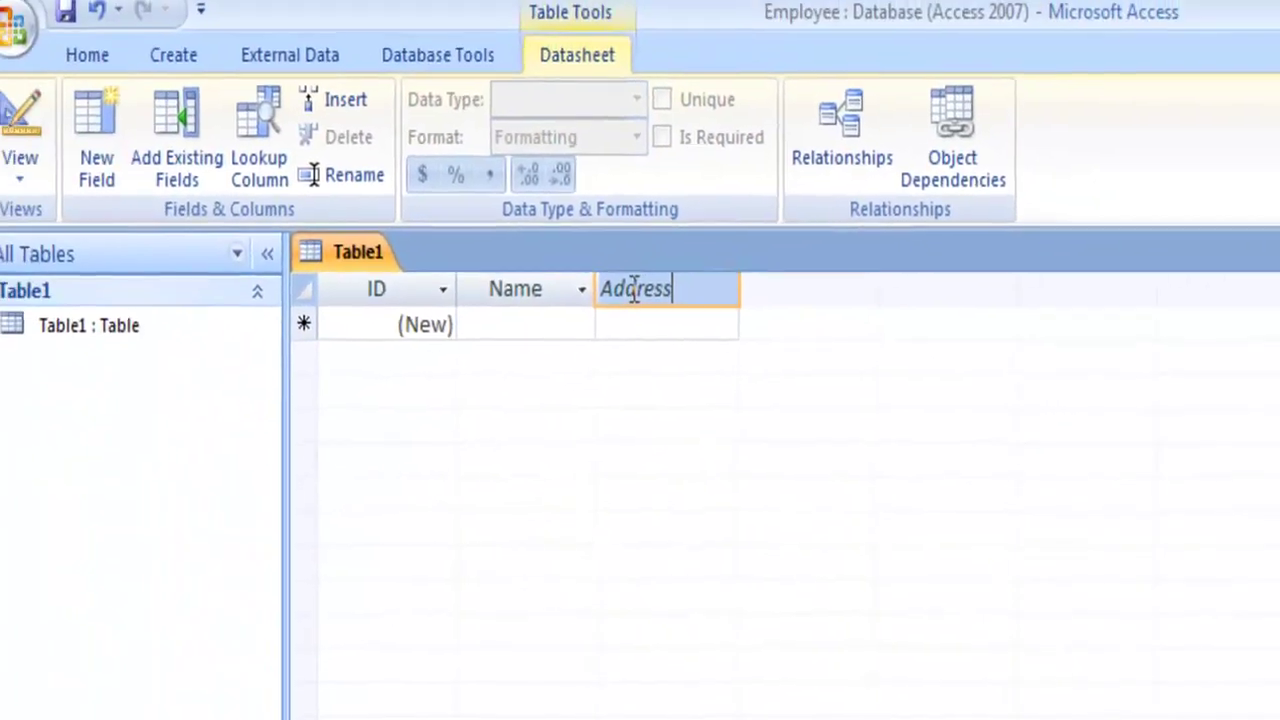
click(691, 326)
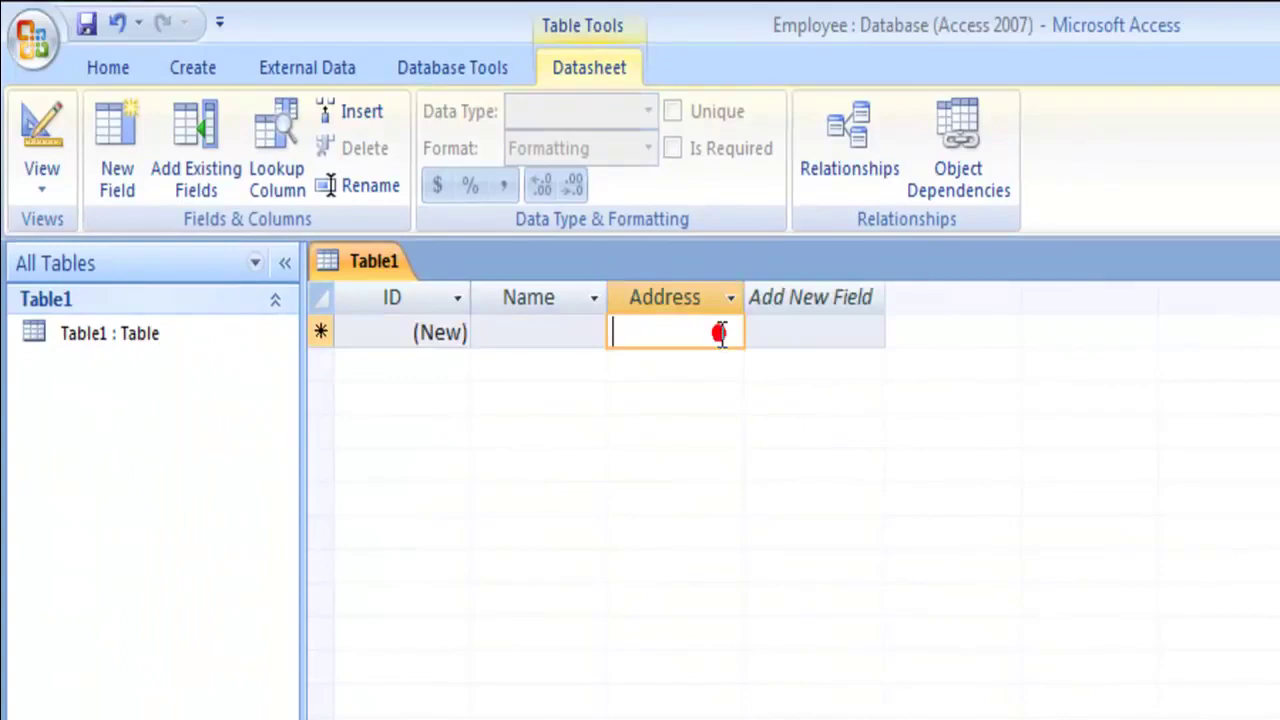
double_click(797, 296)
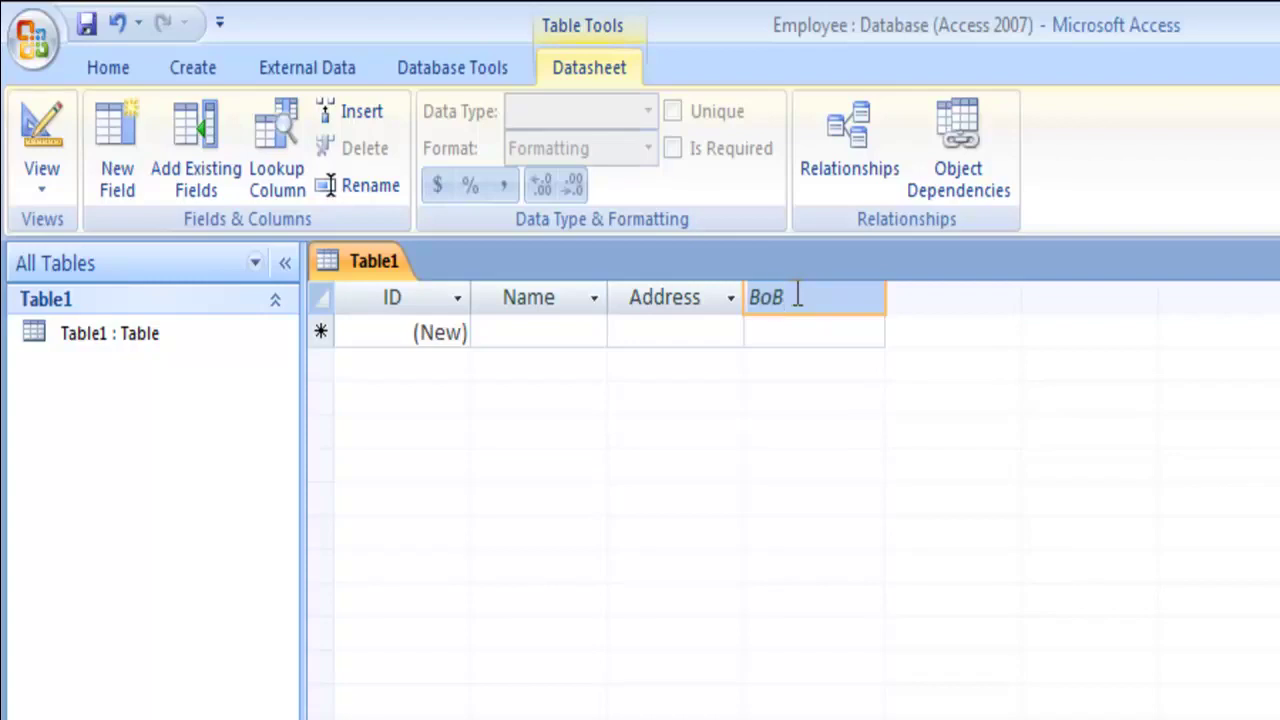
- Correct the new field heading to DoB
key(BackSpace)
text(d)
key(BackSpace)
text(D)
click(806, 336)
- Add Designation and Mobile fields after DoB
double_click(929, 298)
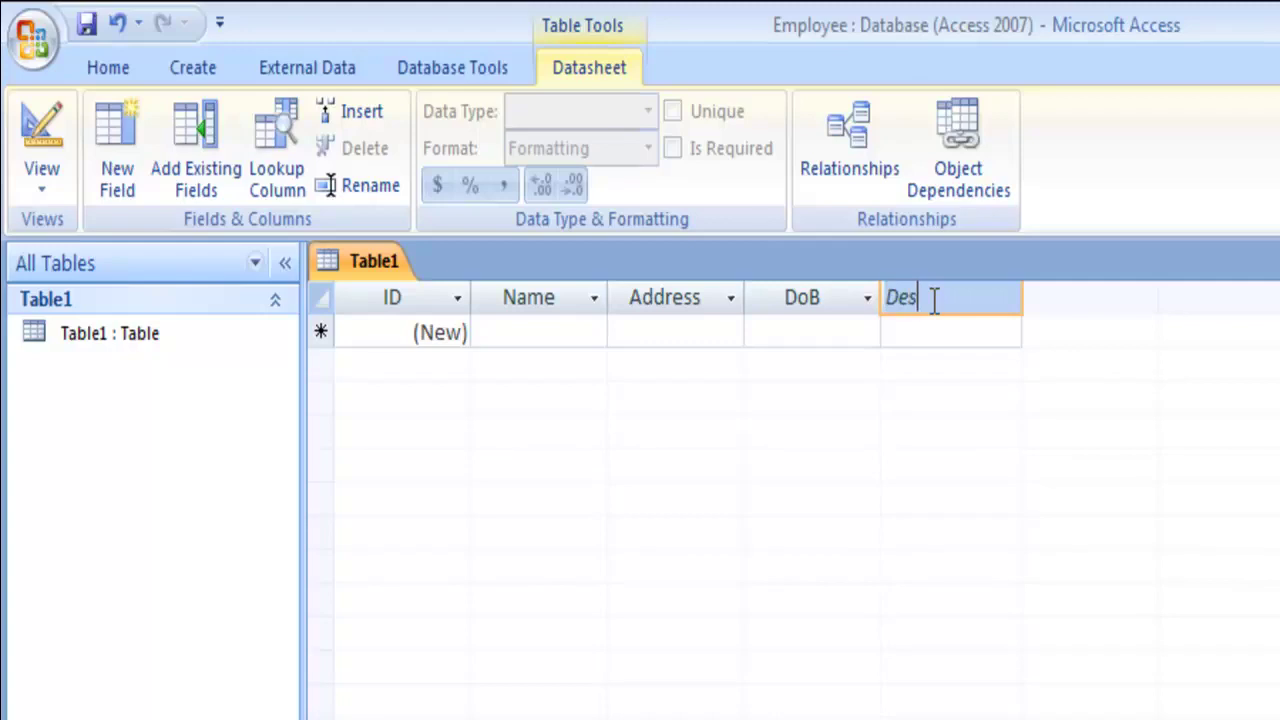
text(Designation)
click(984, 324)
click(1050, 296)
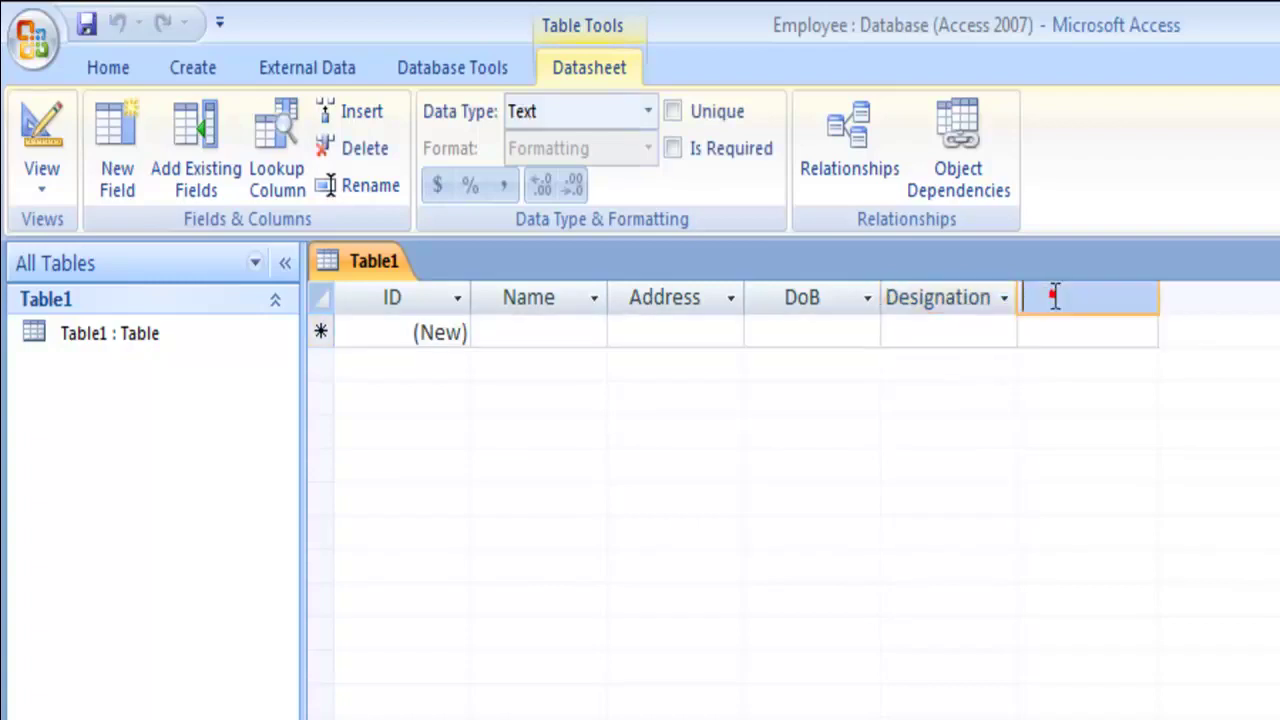
text(Mobile)
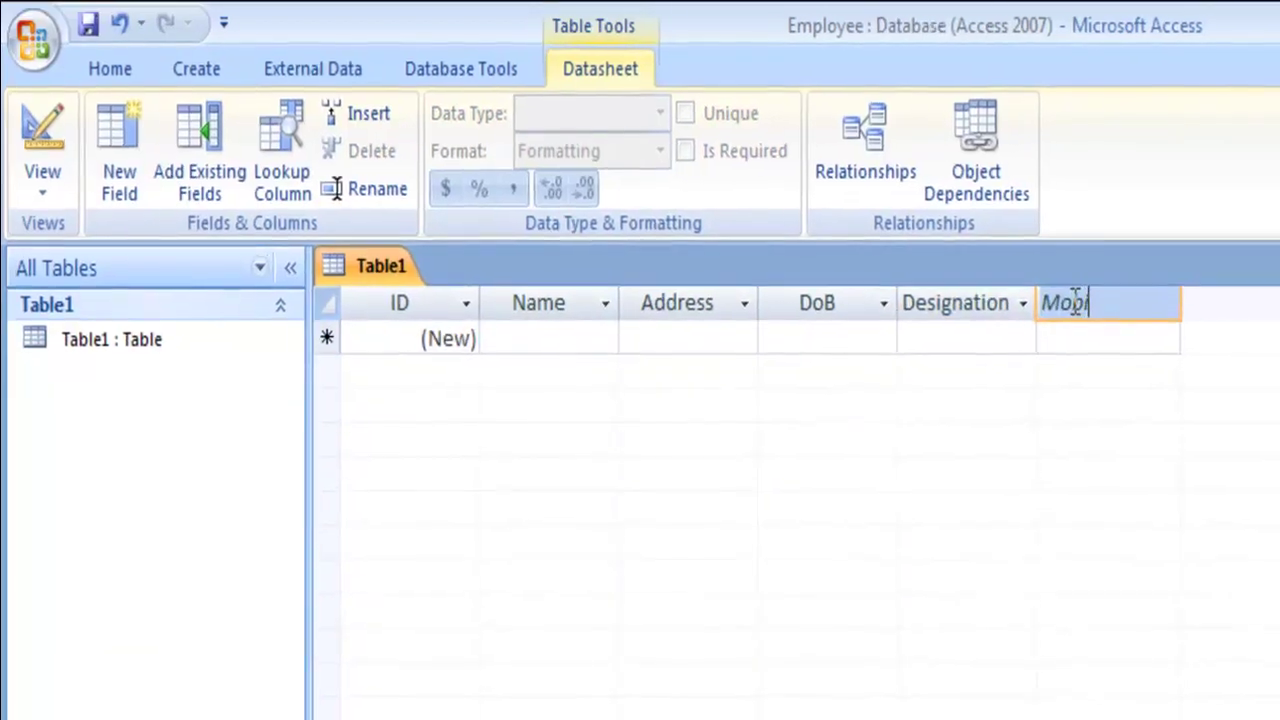
click(910, 358)
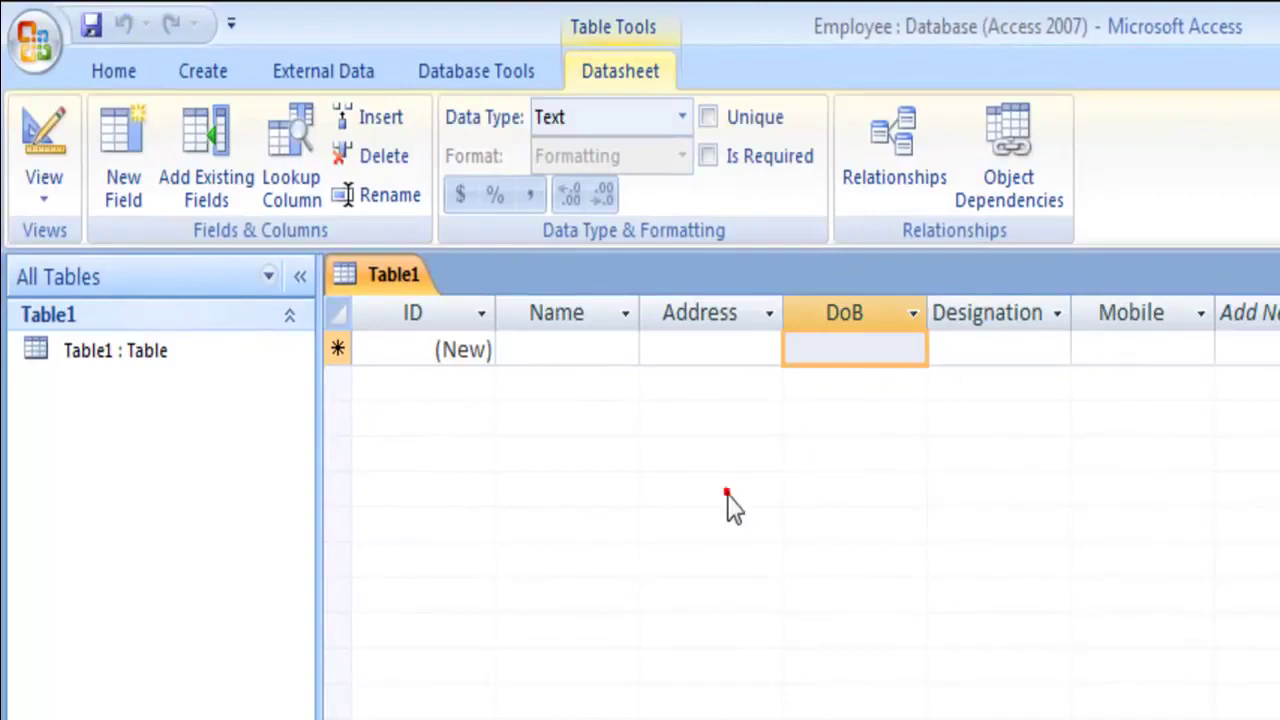
click(905, 576)
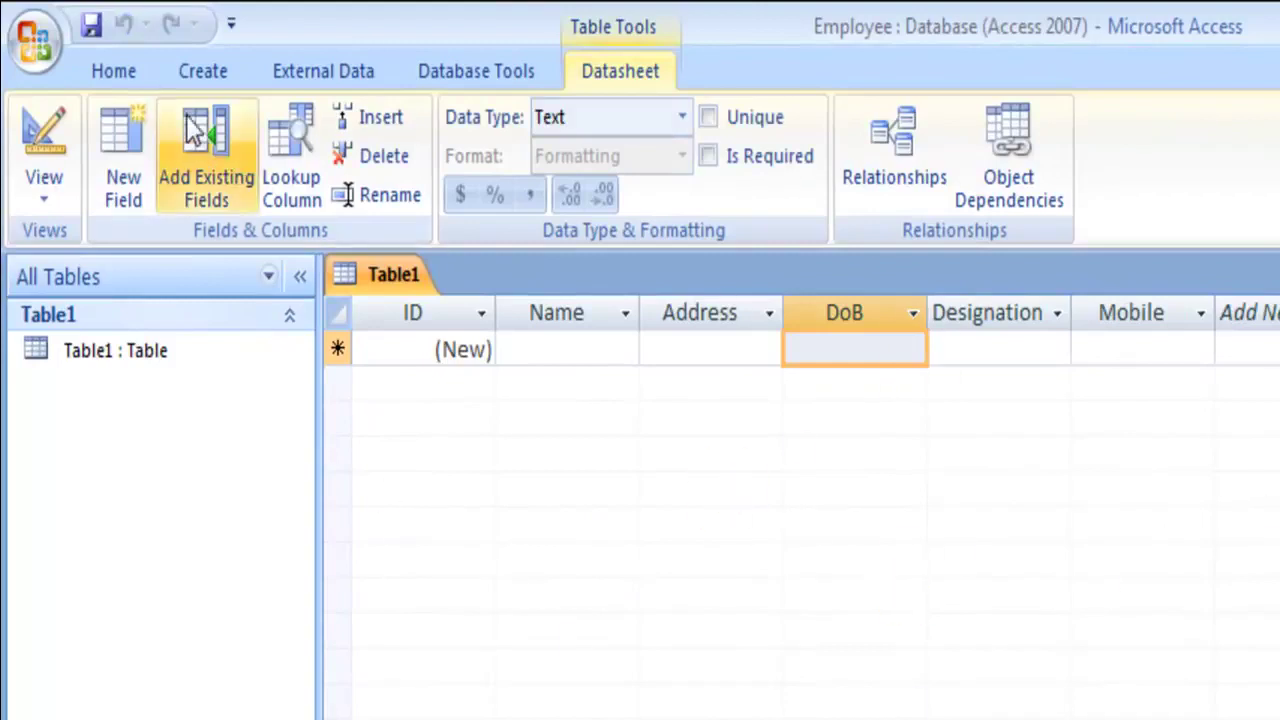
- Save the table as Employee-info
click(91, 34)
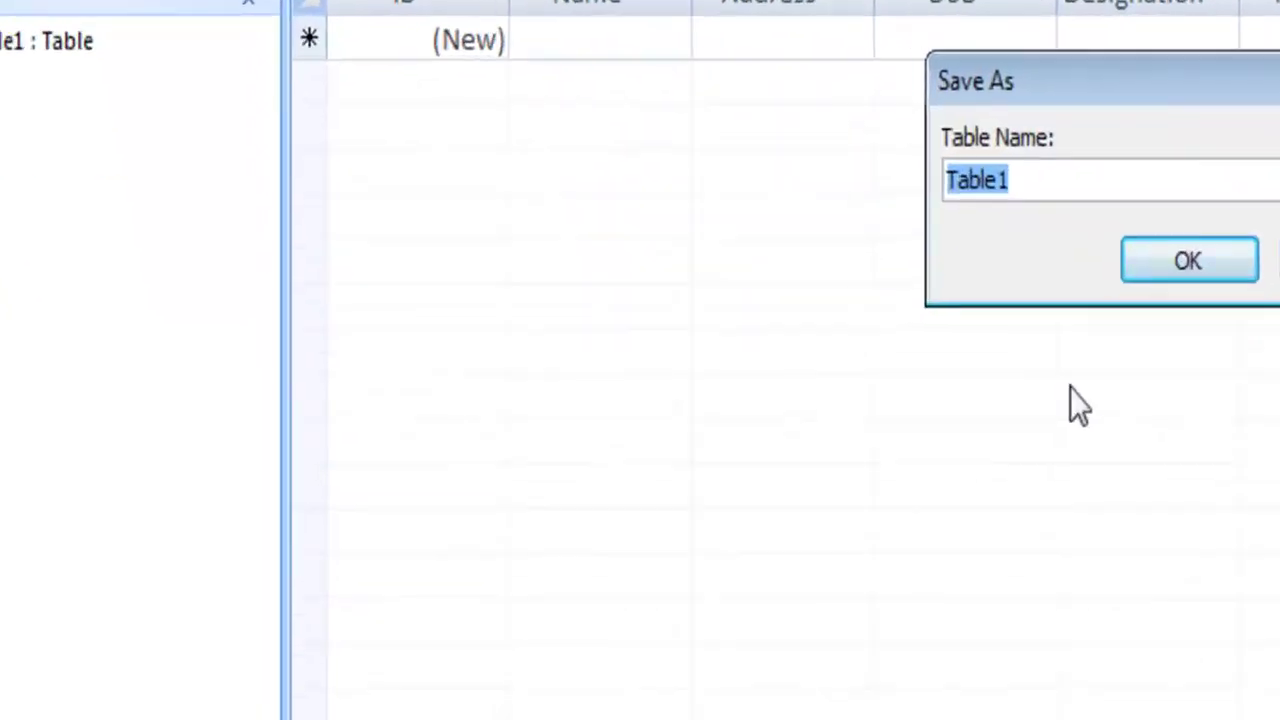
text(Employe)
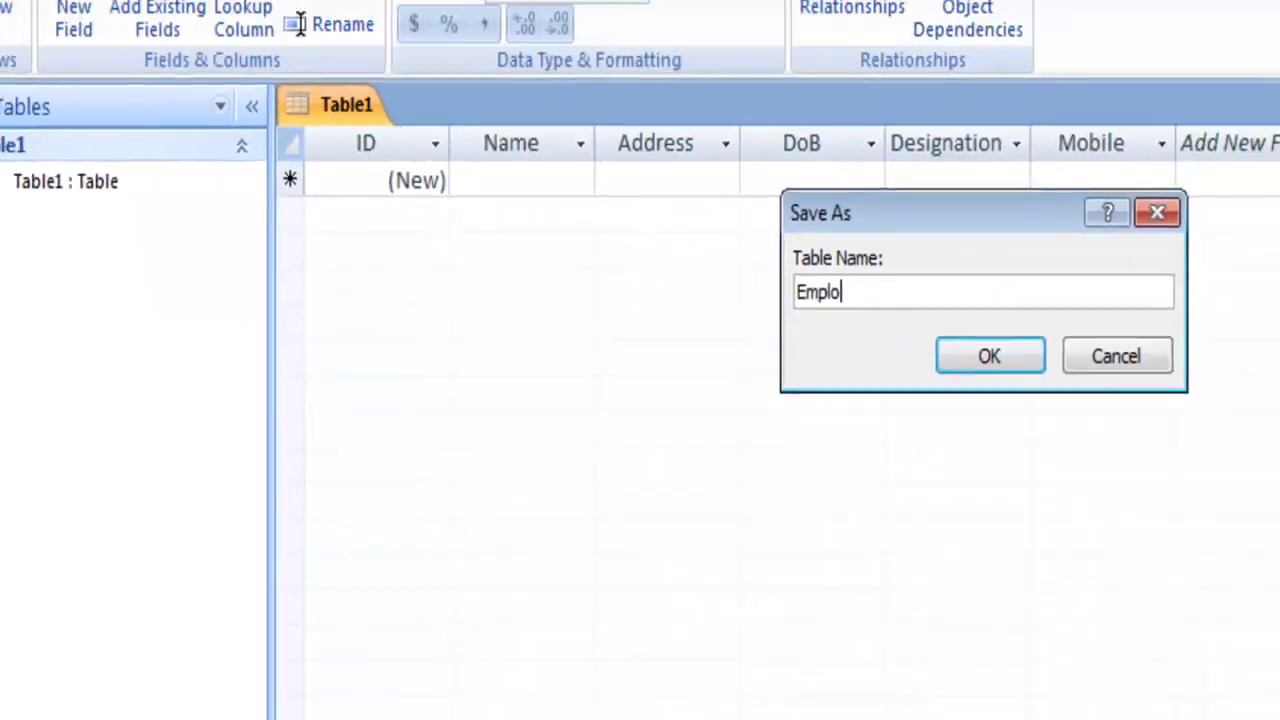
text(e)
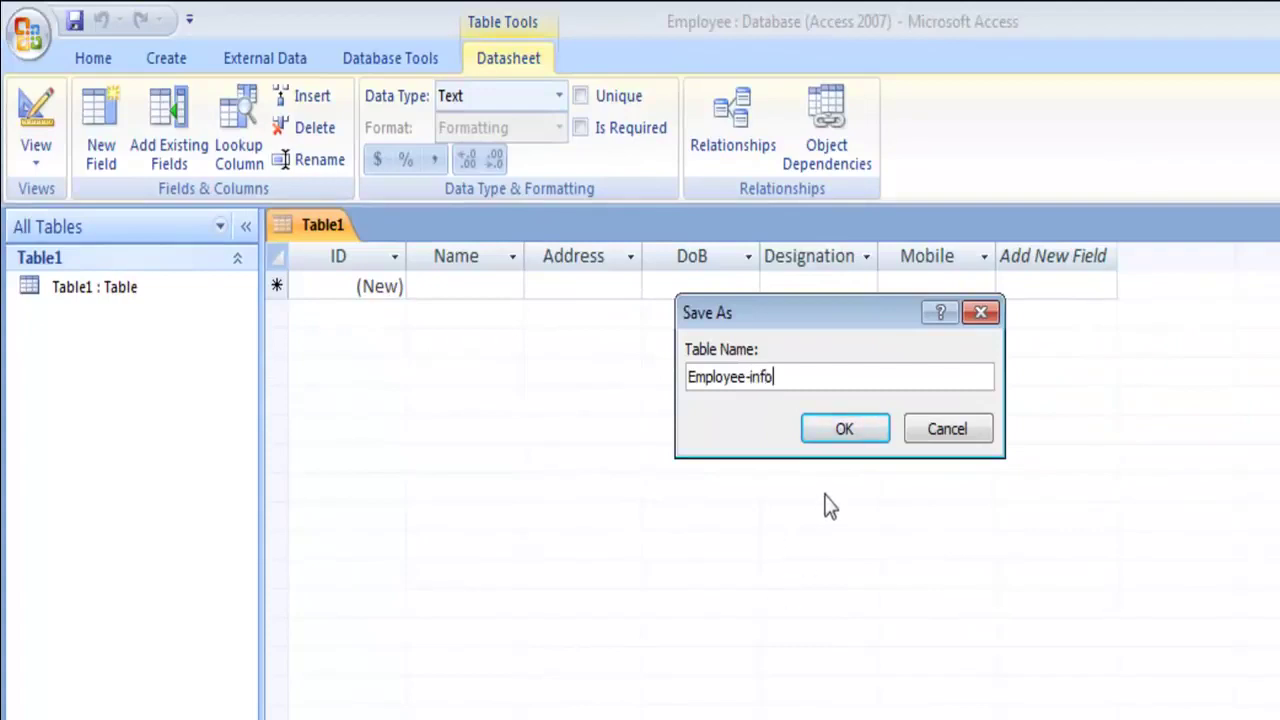
click(843, 430)
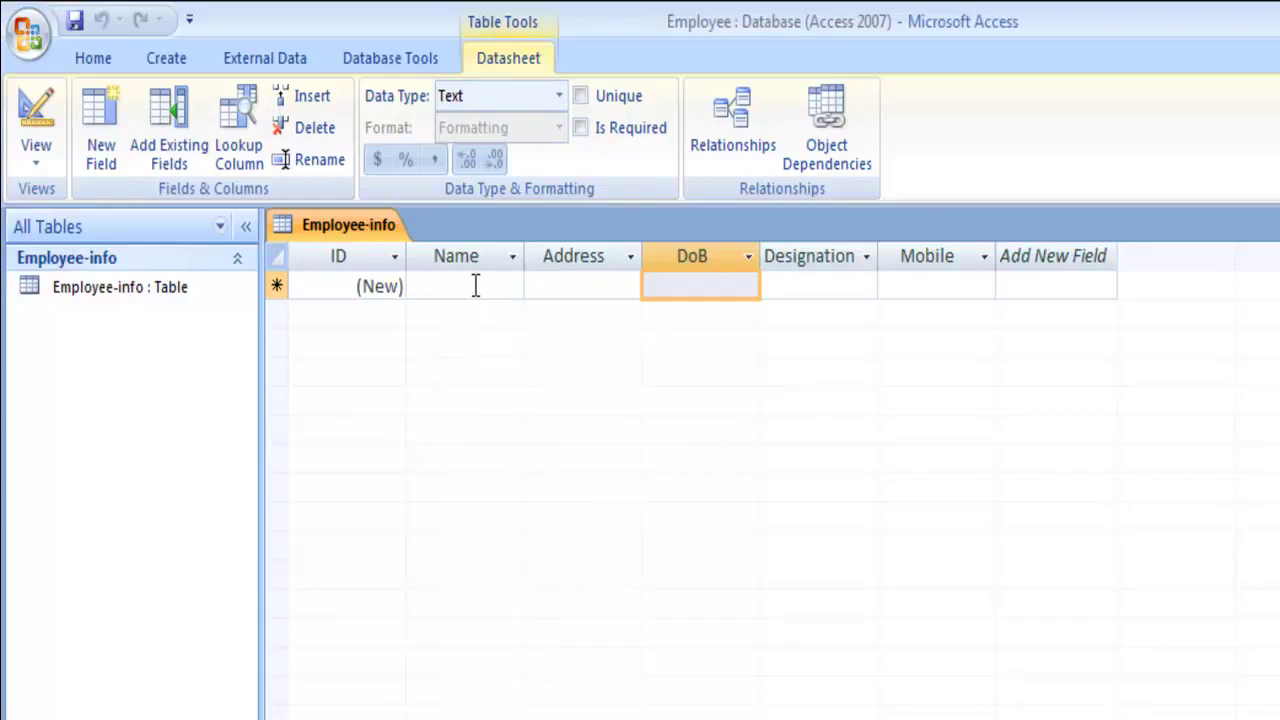
- Open Employee-info in Design View and make DoB a Date/Time field
right_click(117, 293)
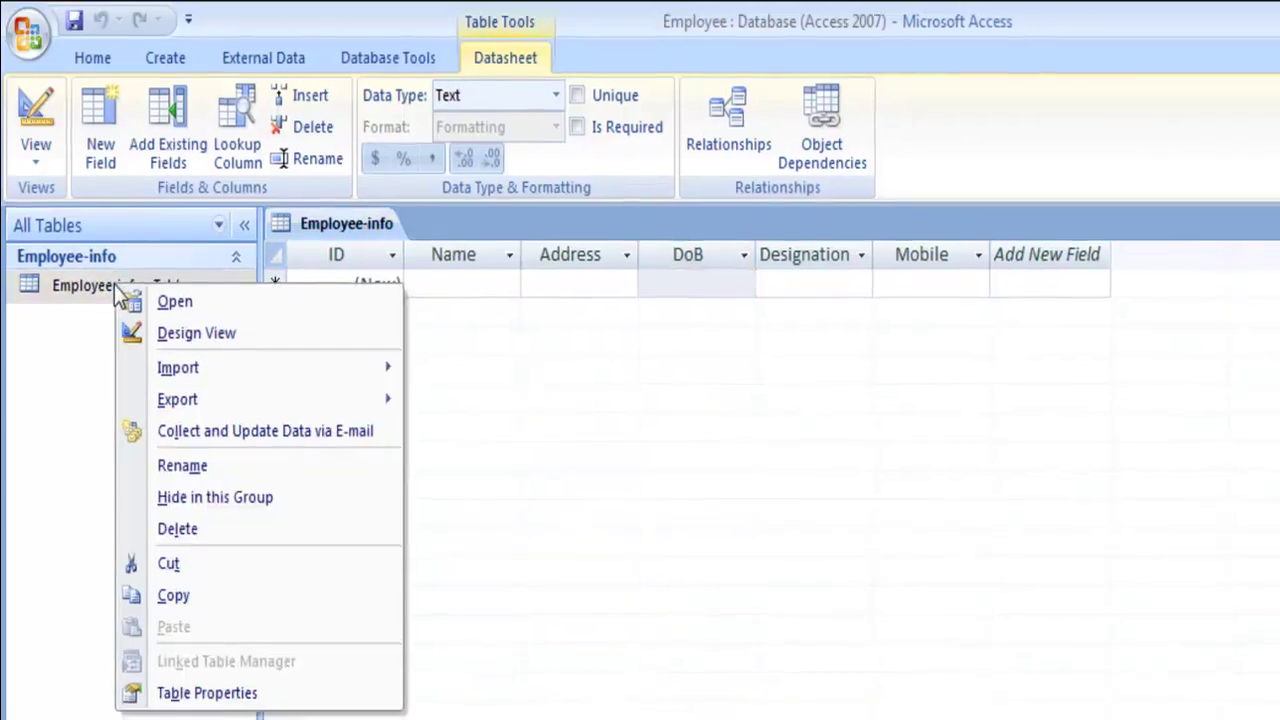
click(194, 333)
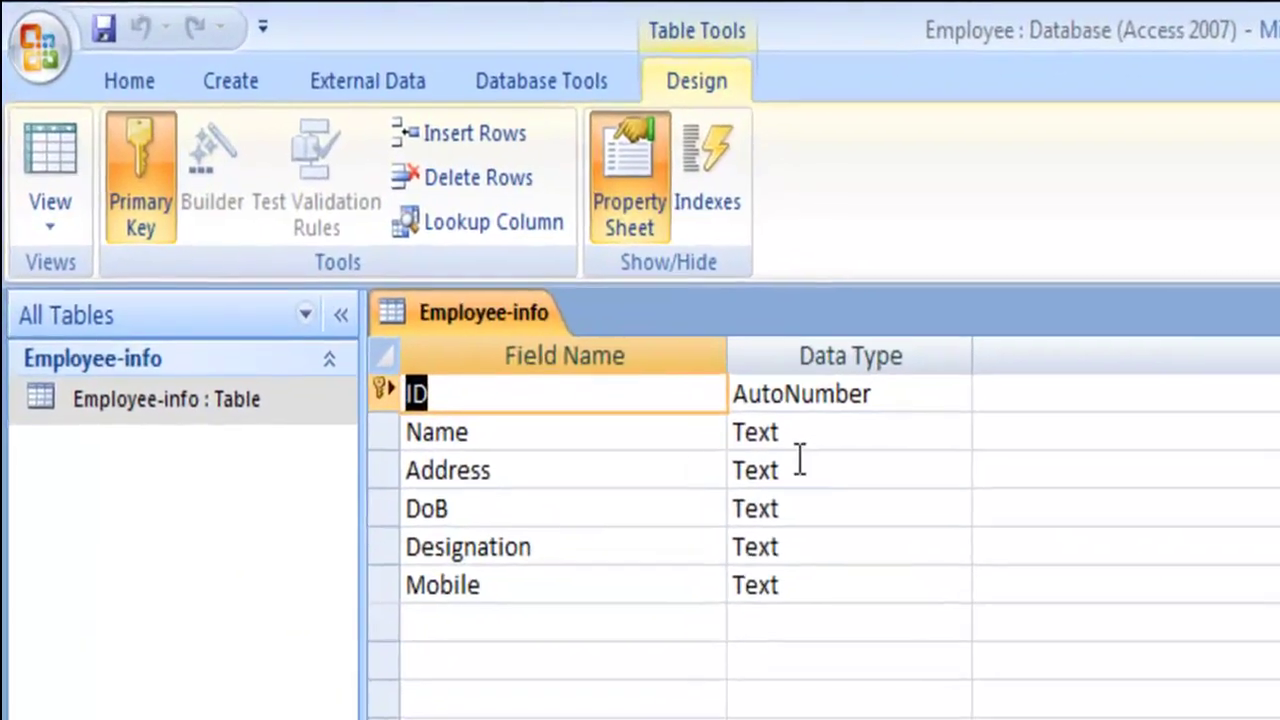
click(828, 467)
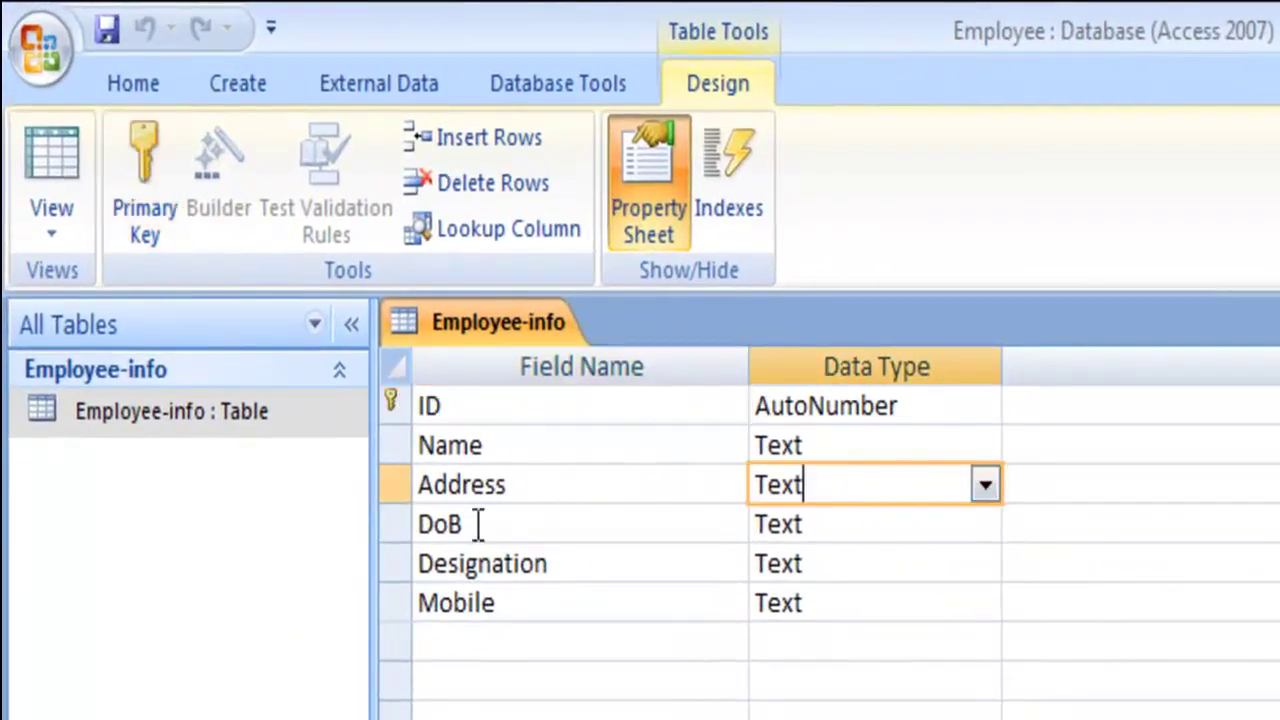
click(878, 527)
click(988, 524)
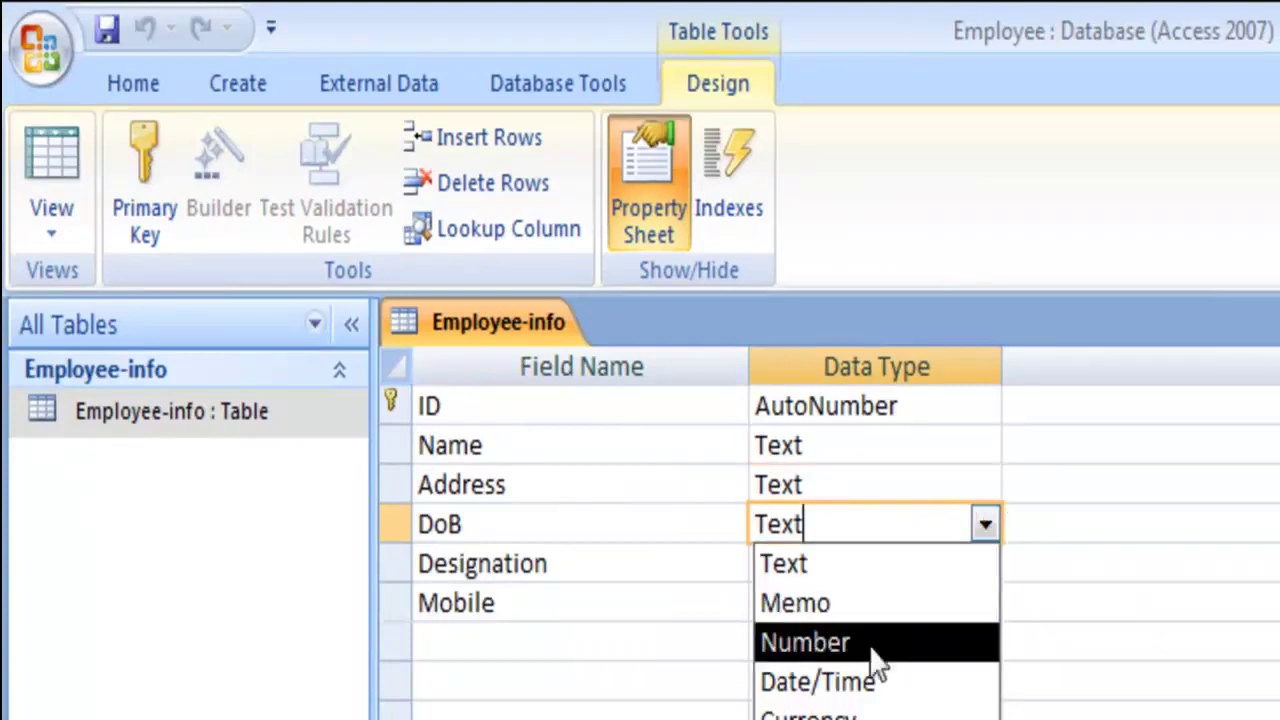
click(848, 684)
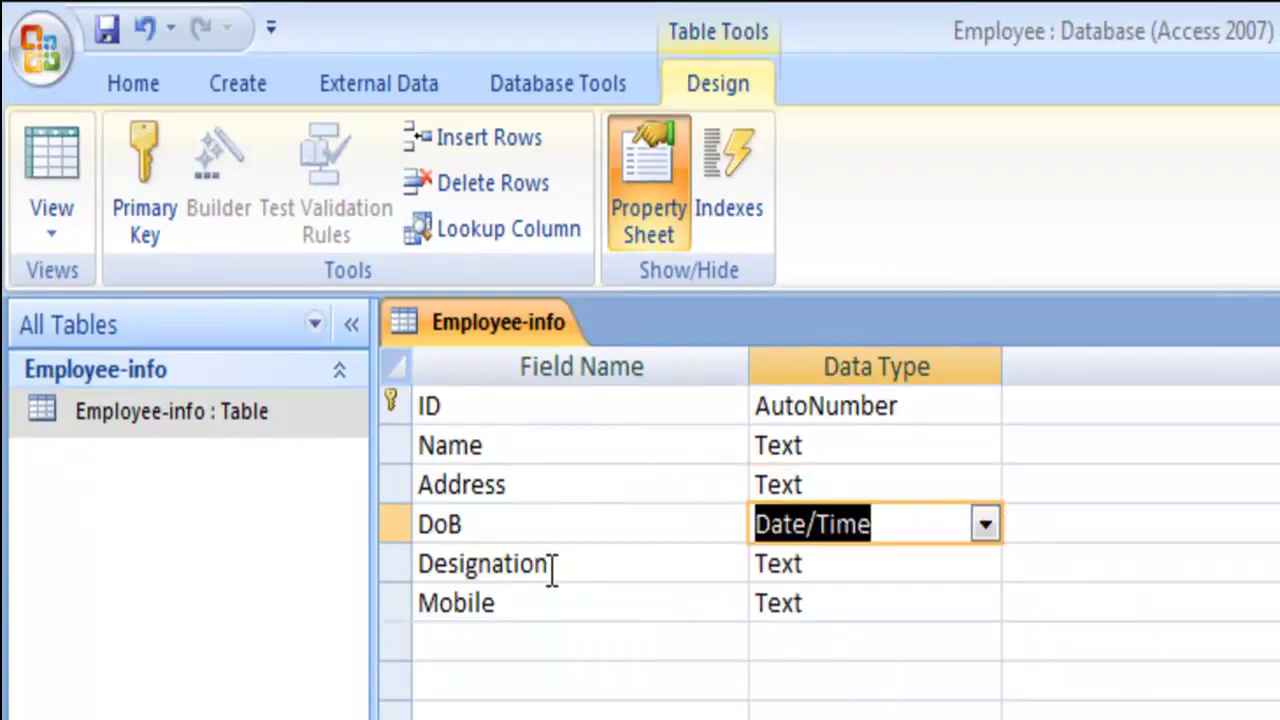
- Start the Lookup Wizard for the Designation field
click(887, 575)
click(983, 564)
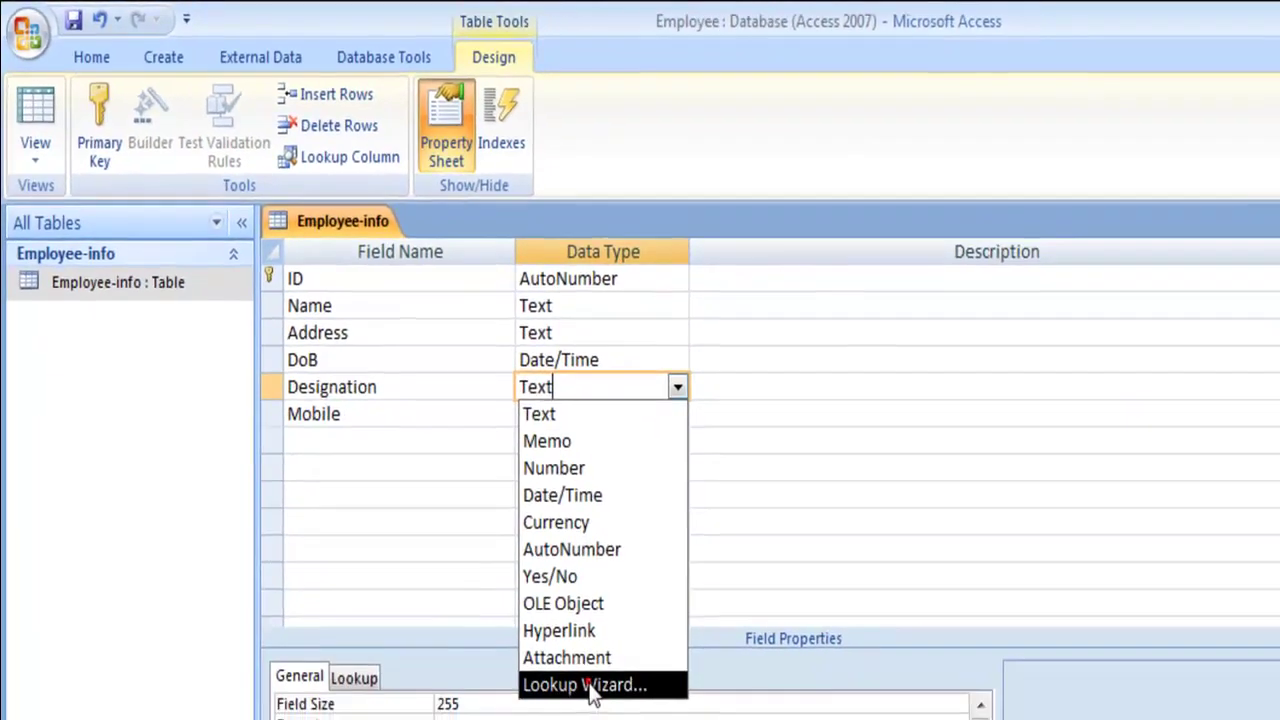
click(571, 683)
- Choose typed-in values and enter MD, DMD, Engineer and Salesman as the Designation list
click(725, 386)
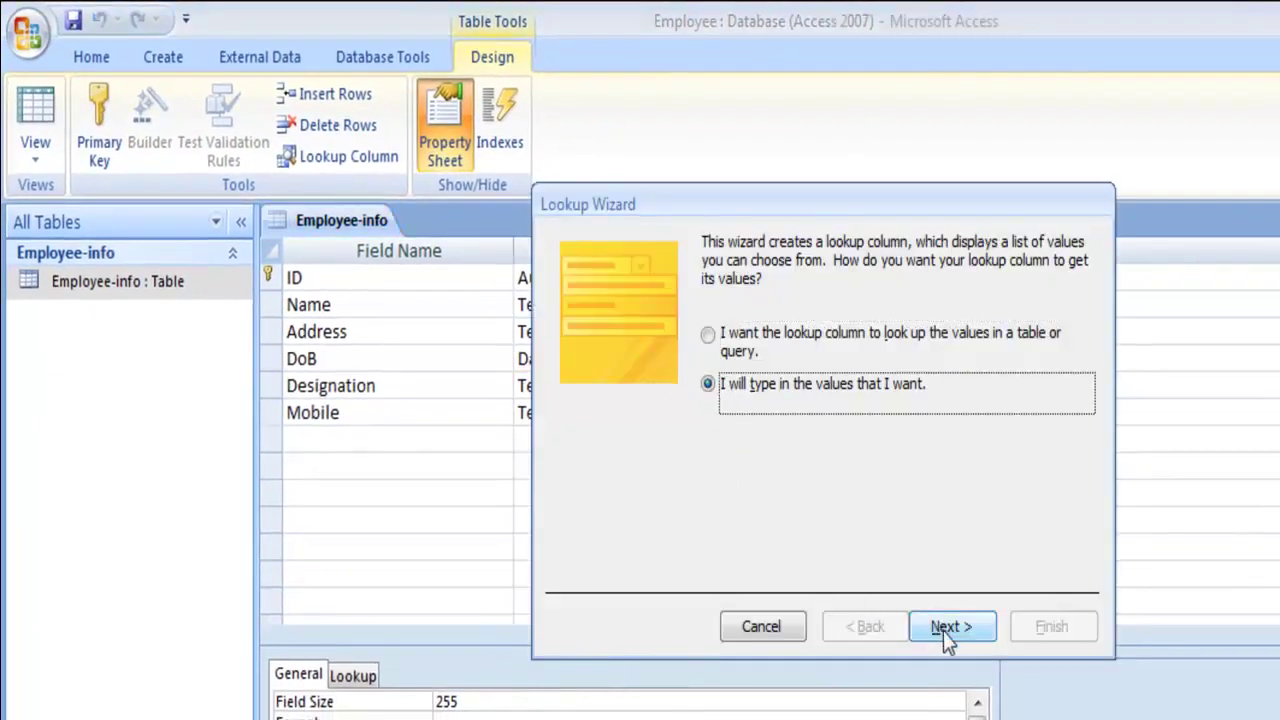
click(943, 628)
click(655, 409)
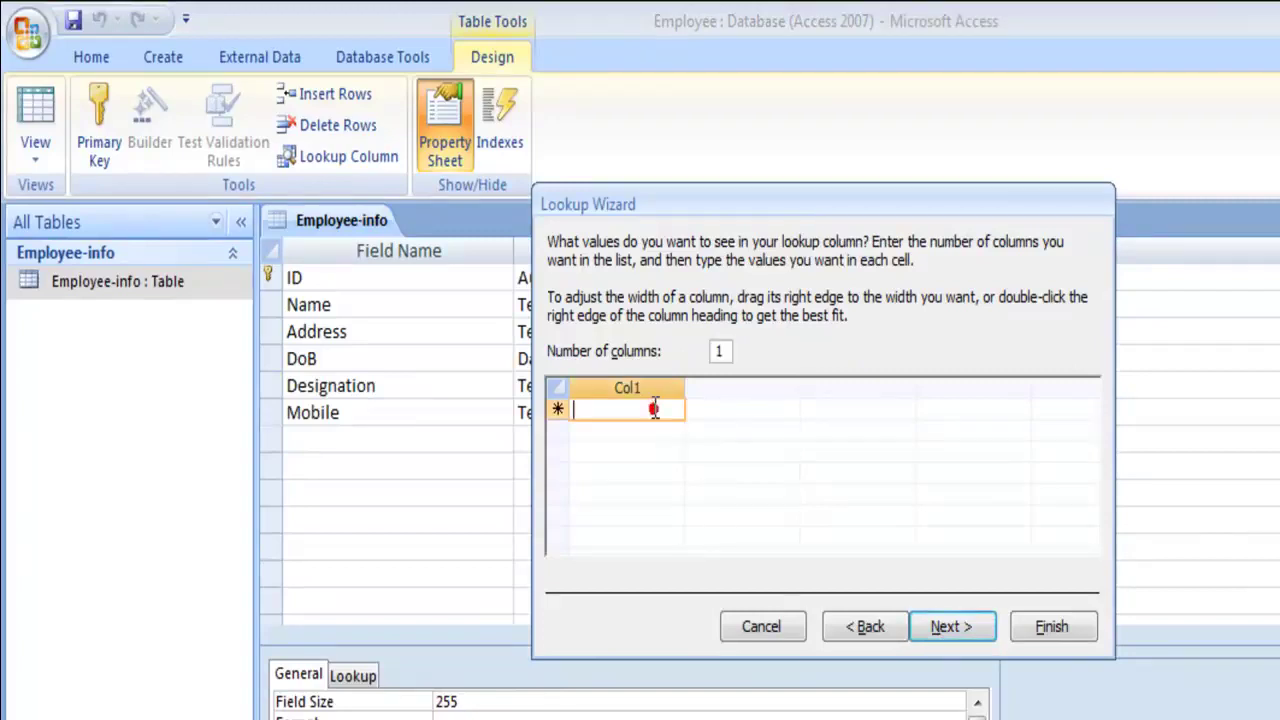
text(MD)
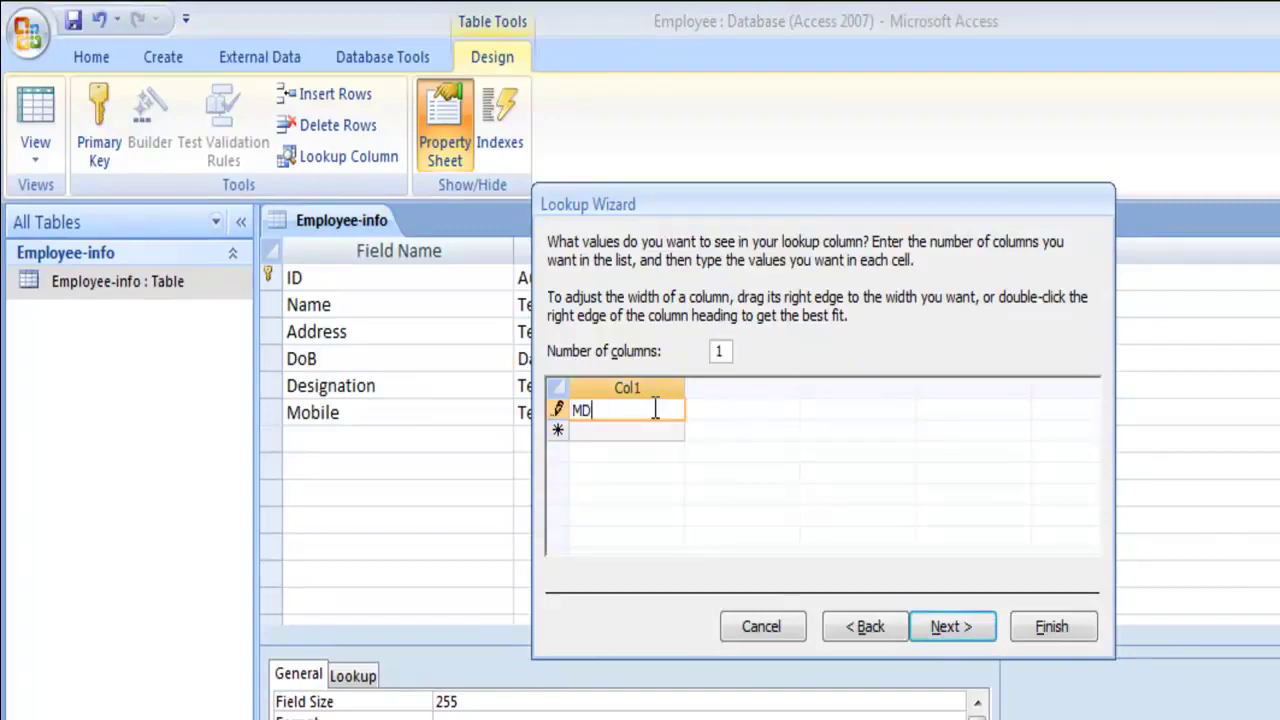
click(659, 432)
text(DMD)
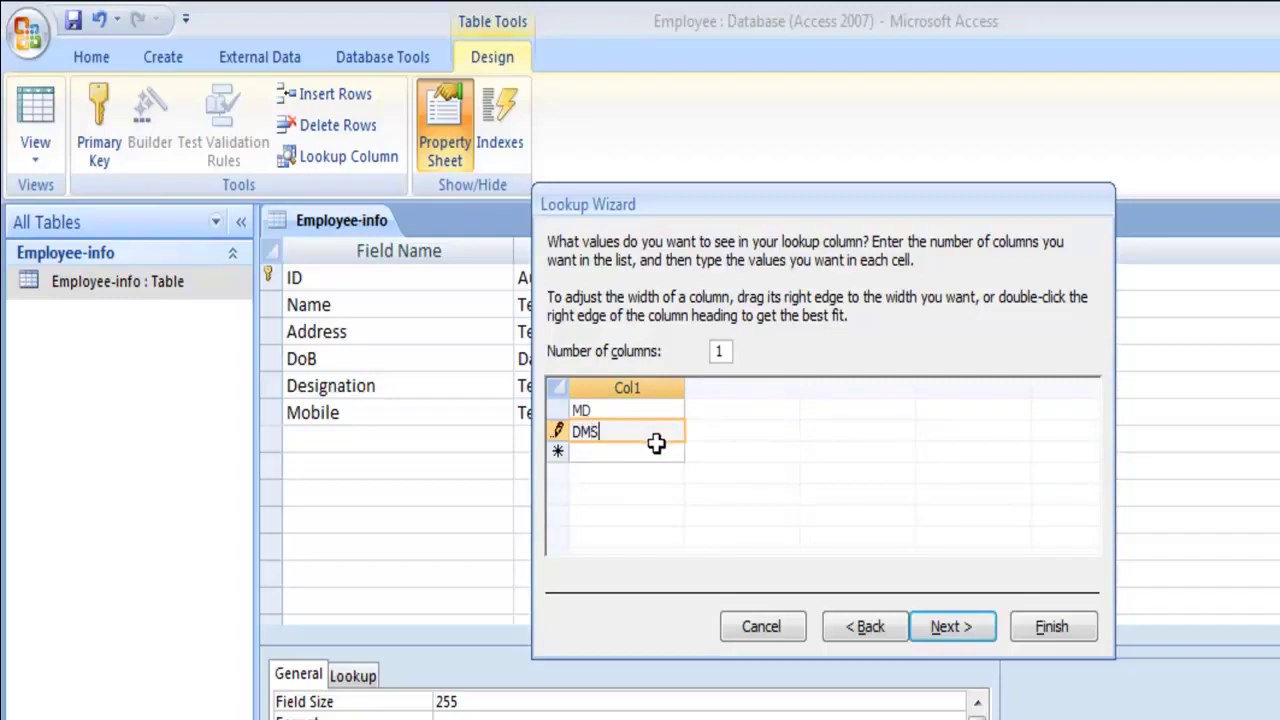
click(651, 452)
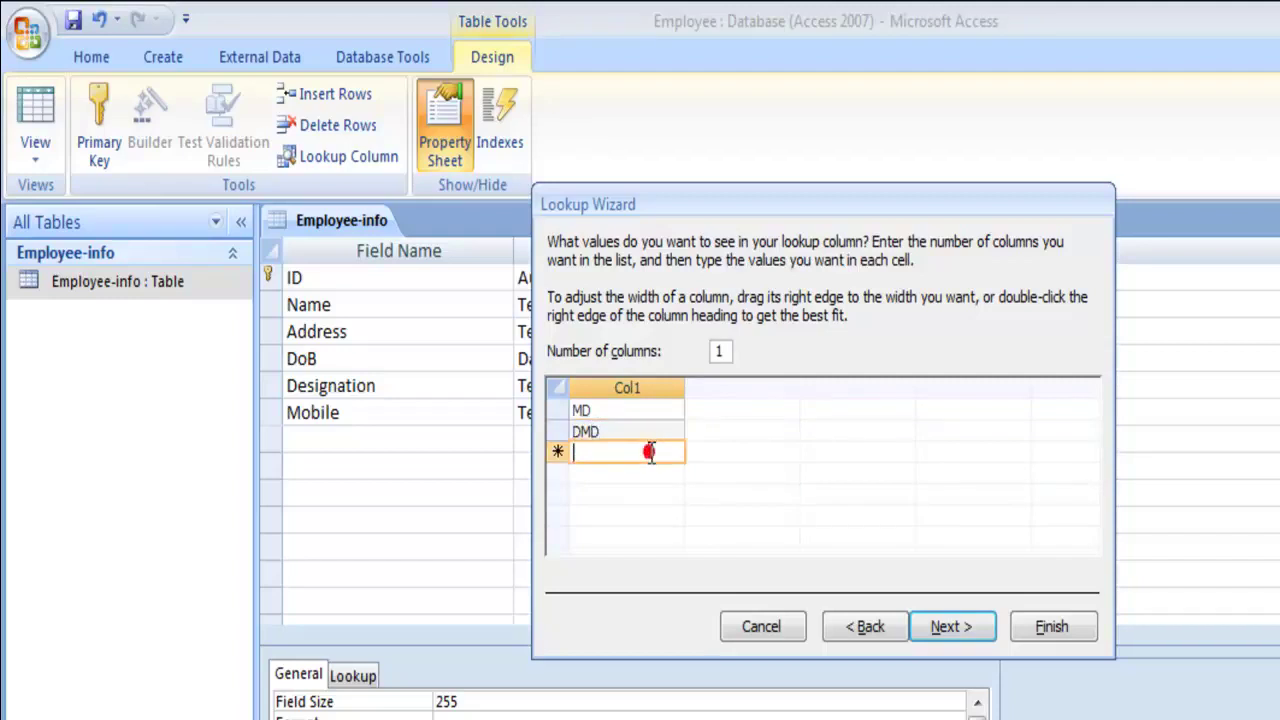
text(Engineer)
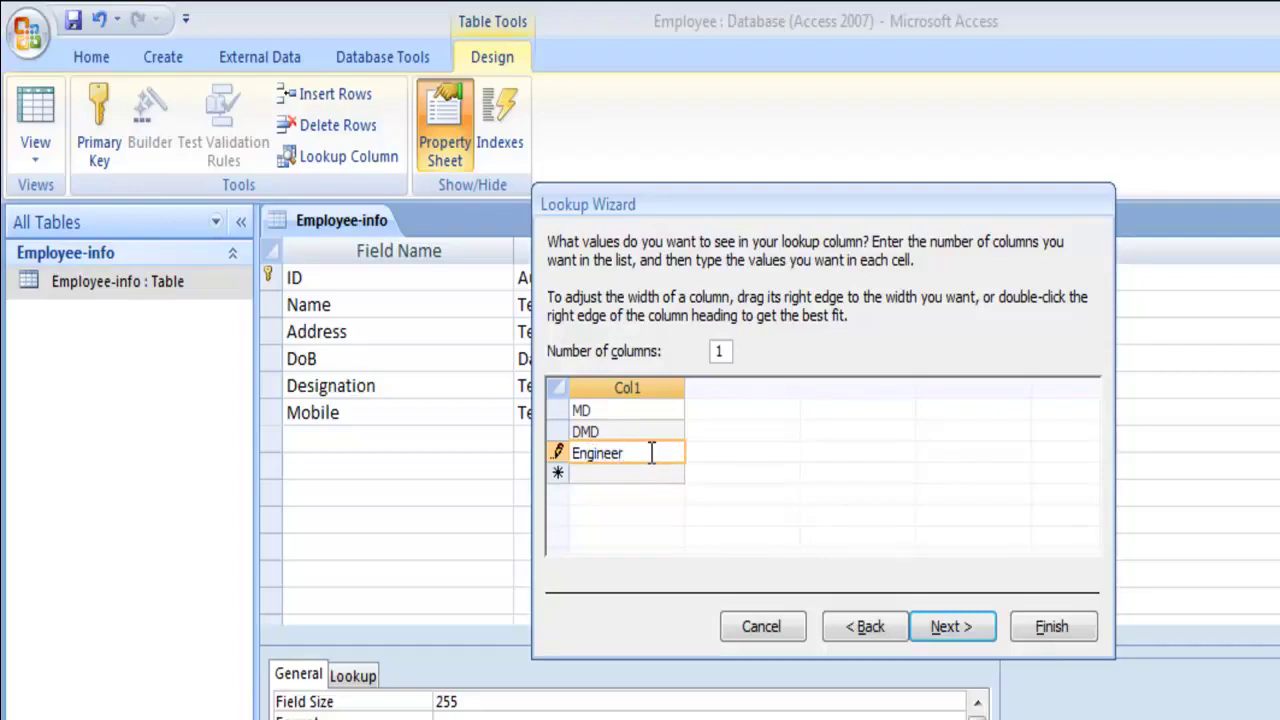
click(640, 474)
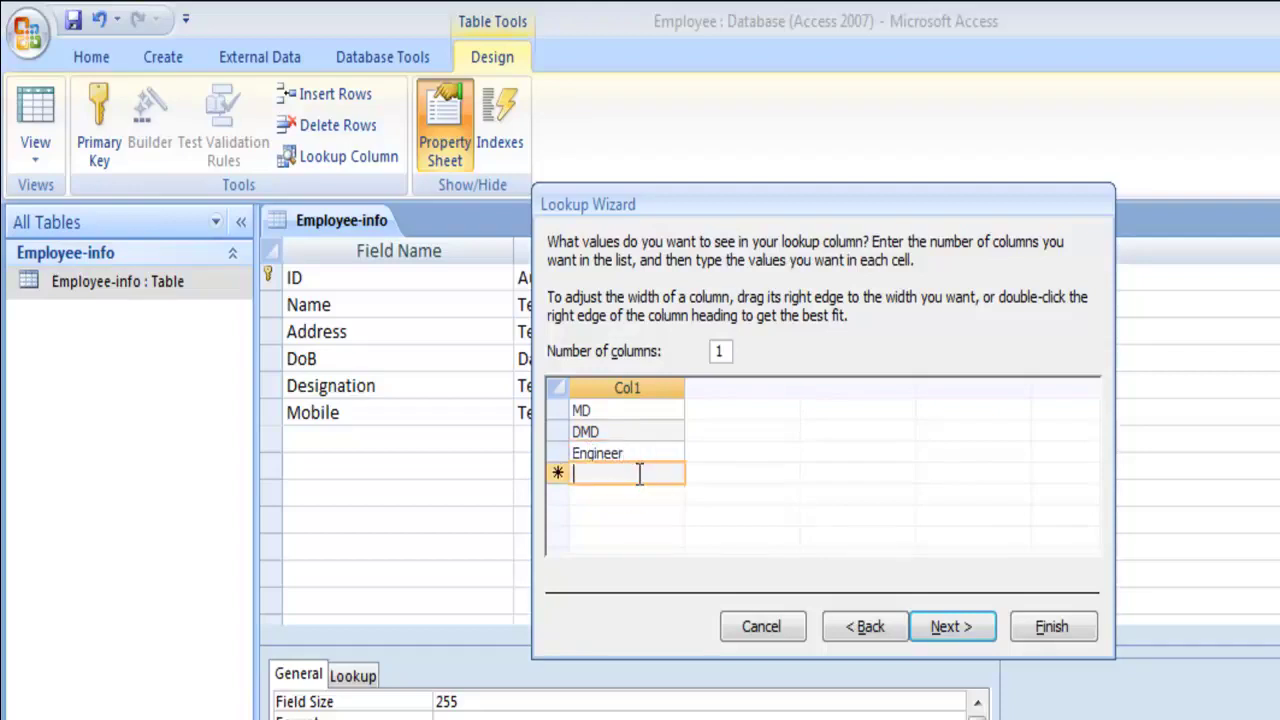
text(Sales)
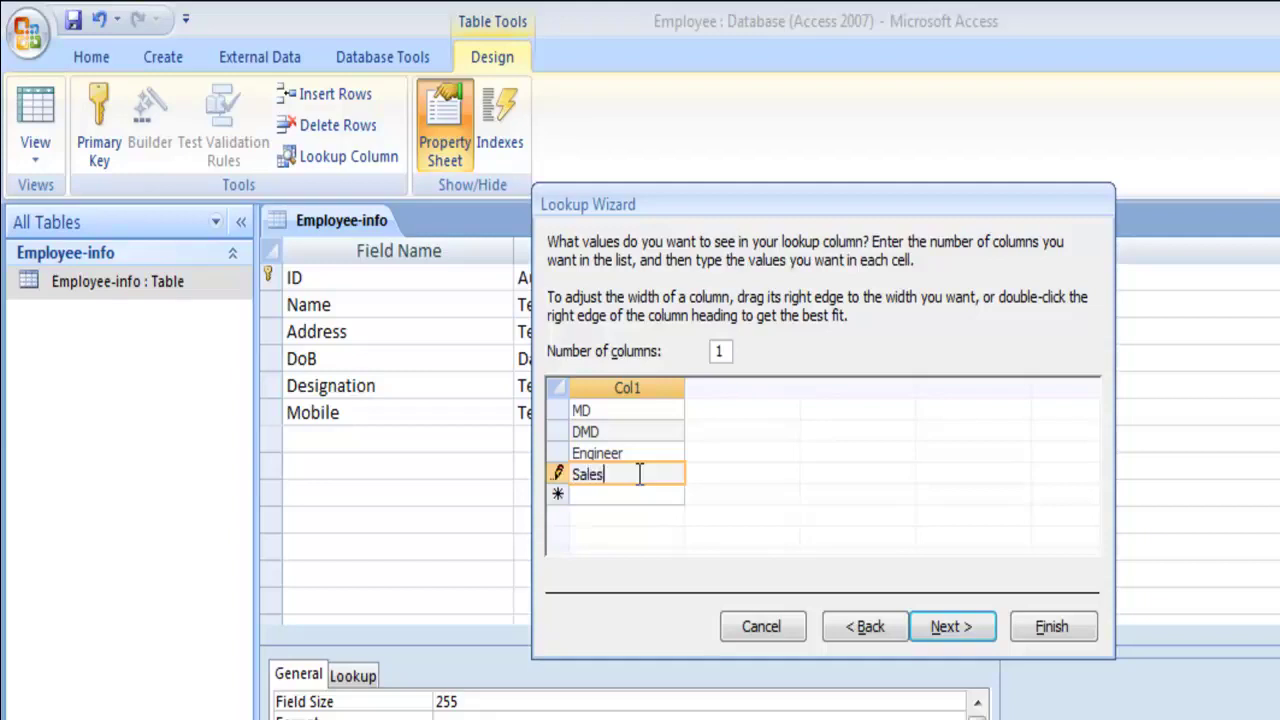
text(man)
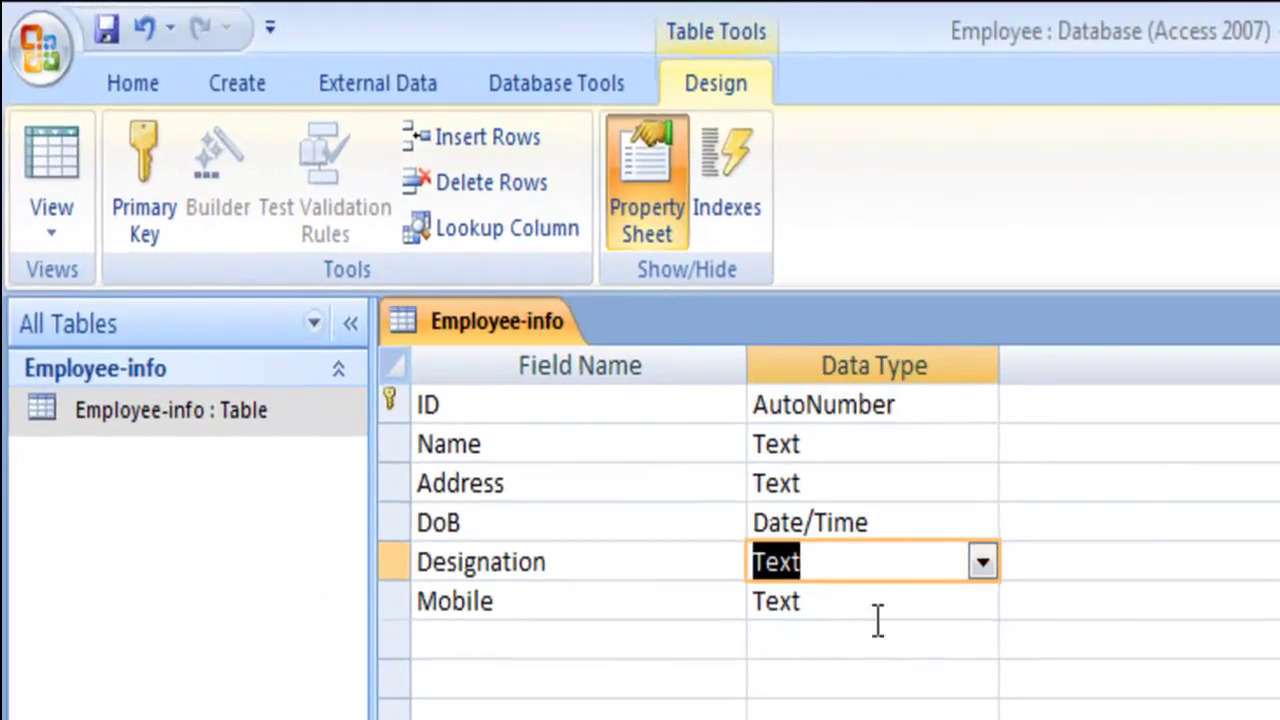
- Save the table design and open the Employee-info datasheet
click(943, 608)
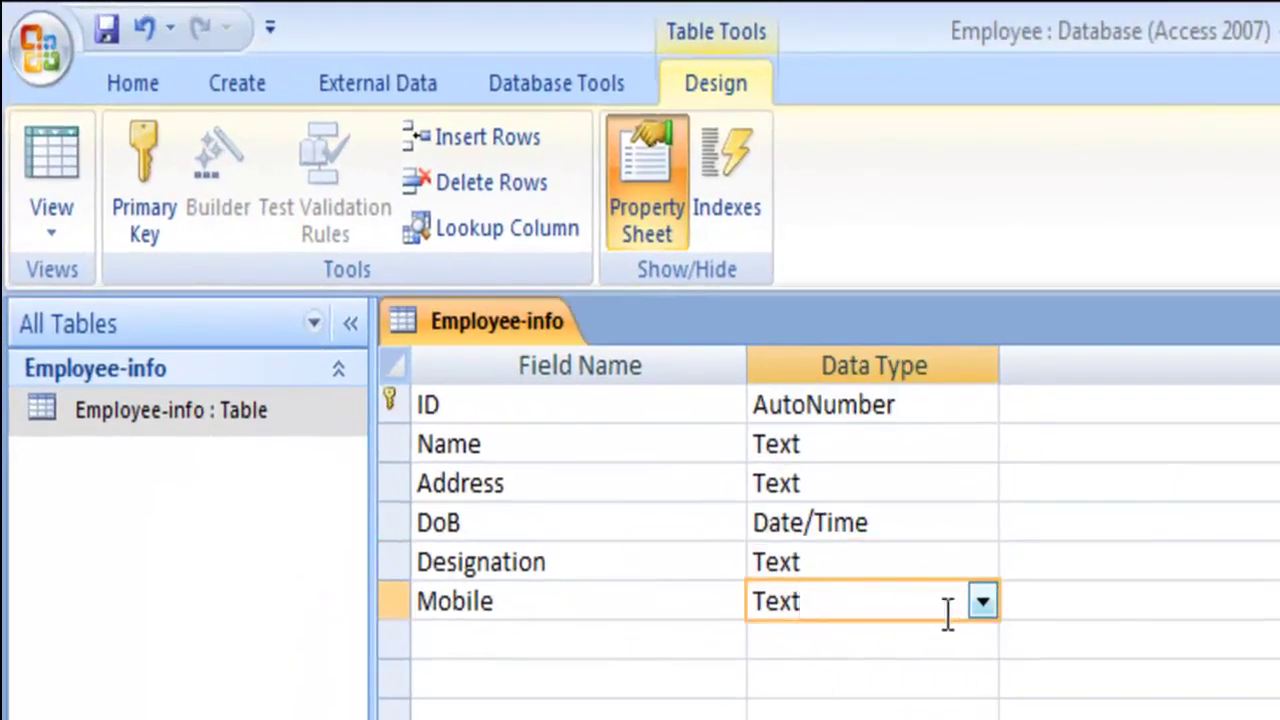
click(116, 34)
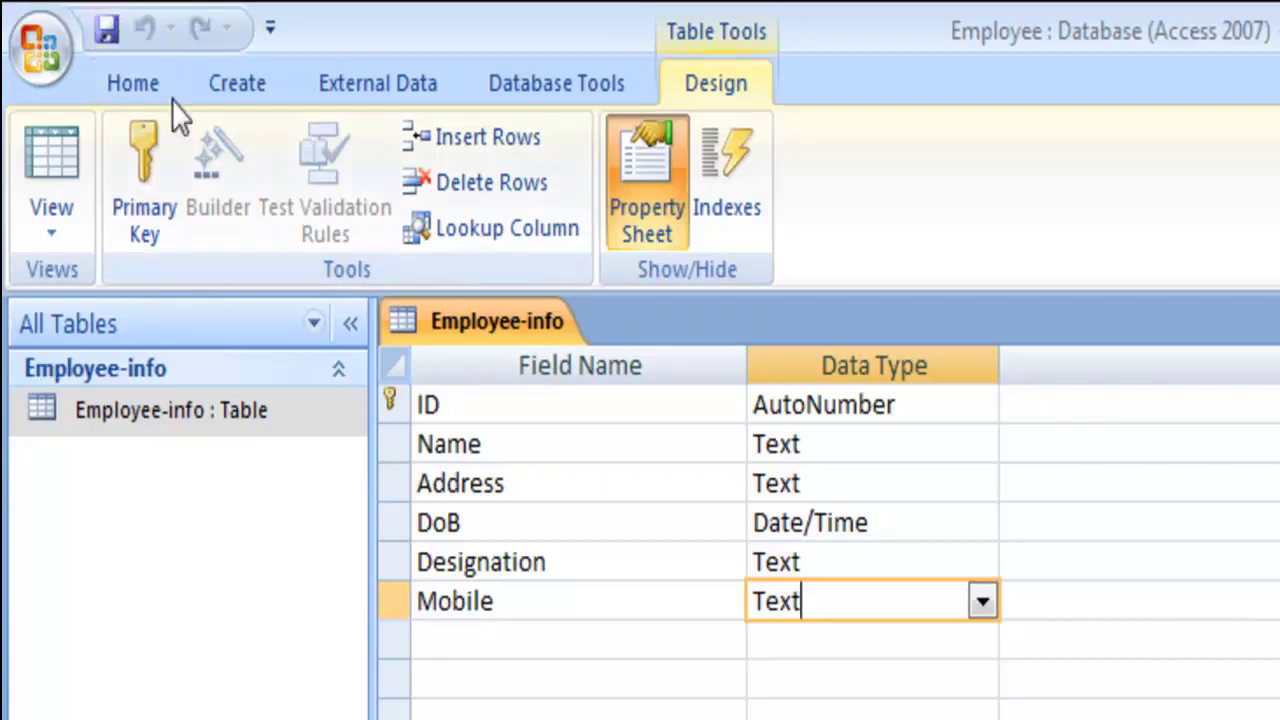
click(116, 34)
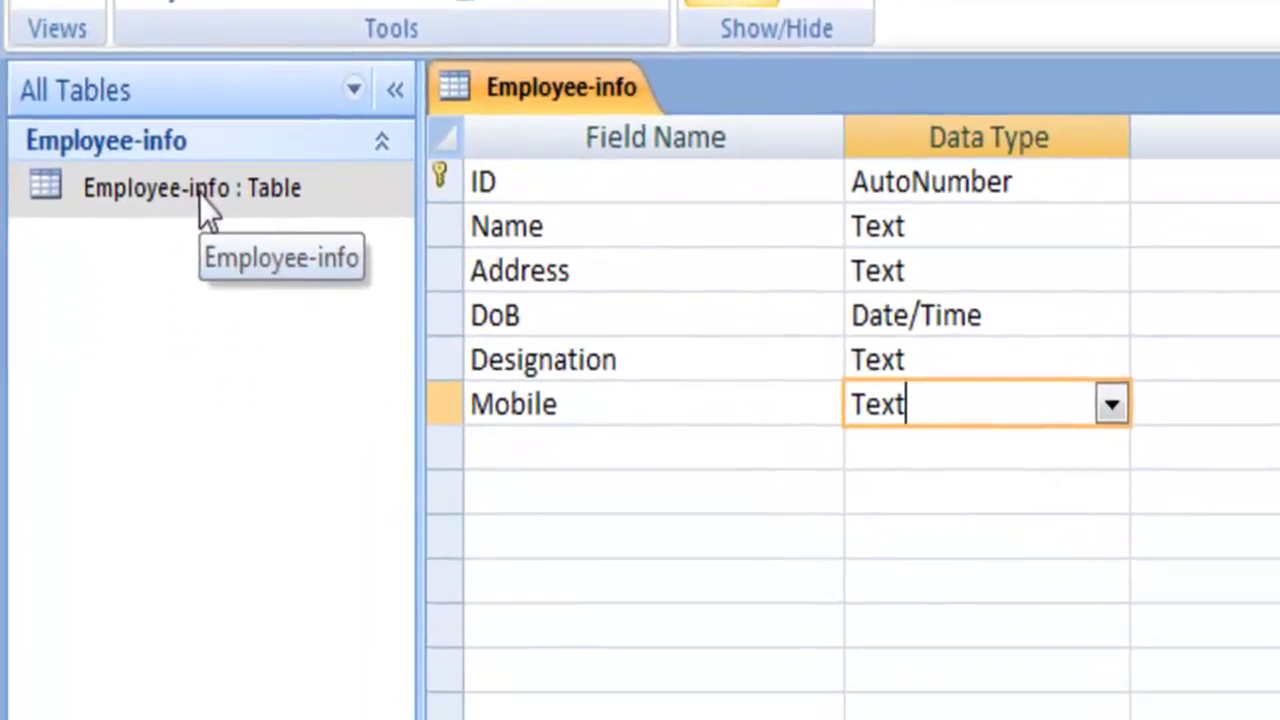
double_click(193, 261)
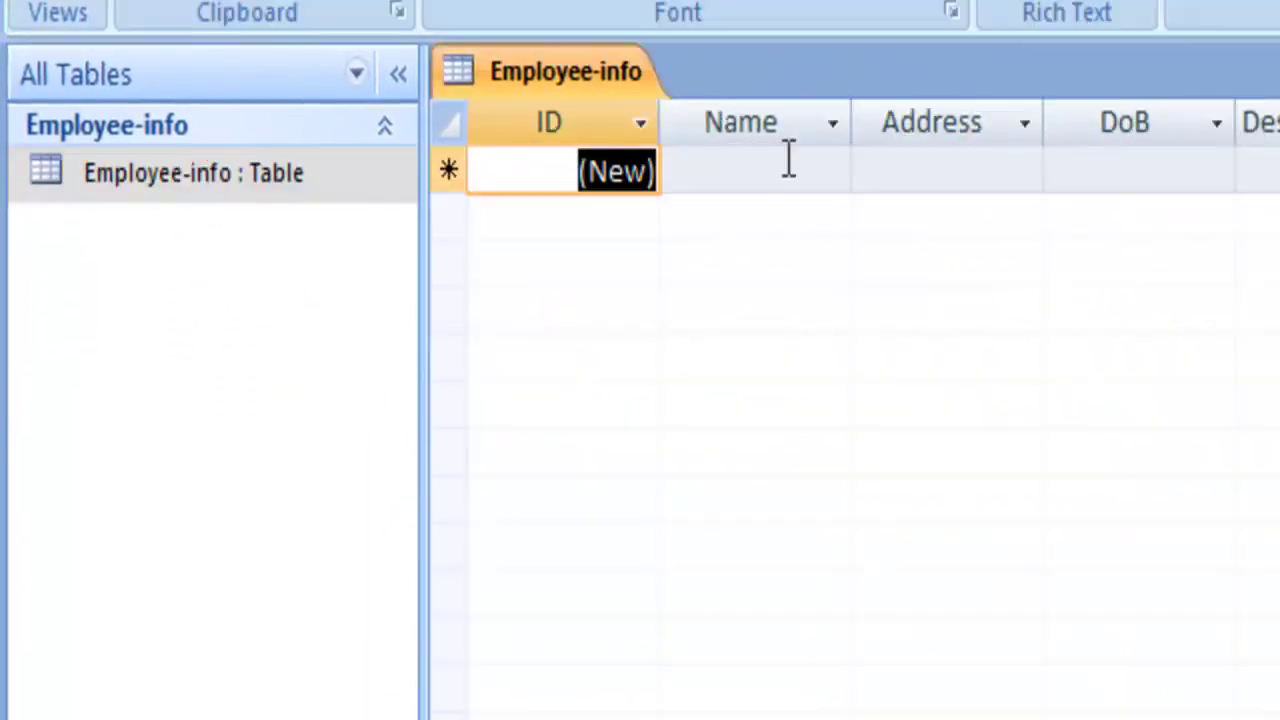
- Enter the employee's name, address Dhaka and birth date 1/24/1980 in the first record
click(788, 161)
text(M)
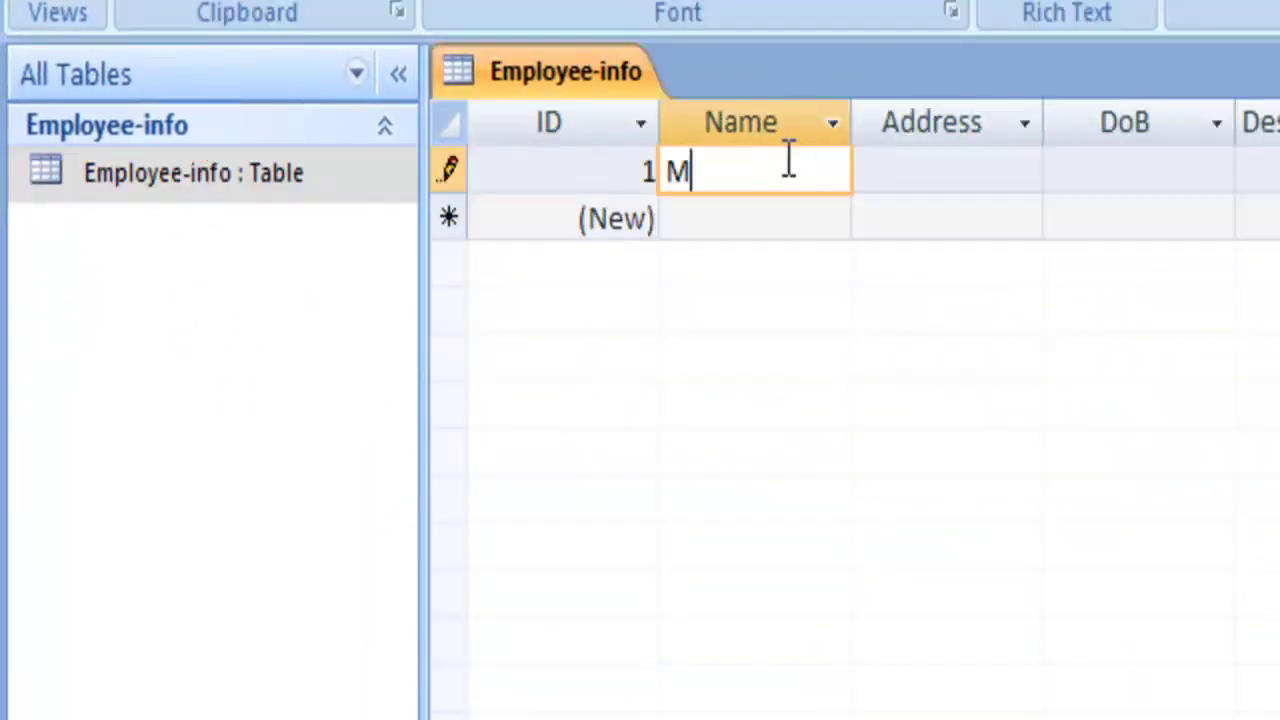
text(d. Raif)
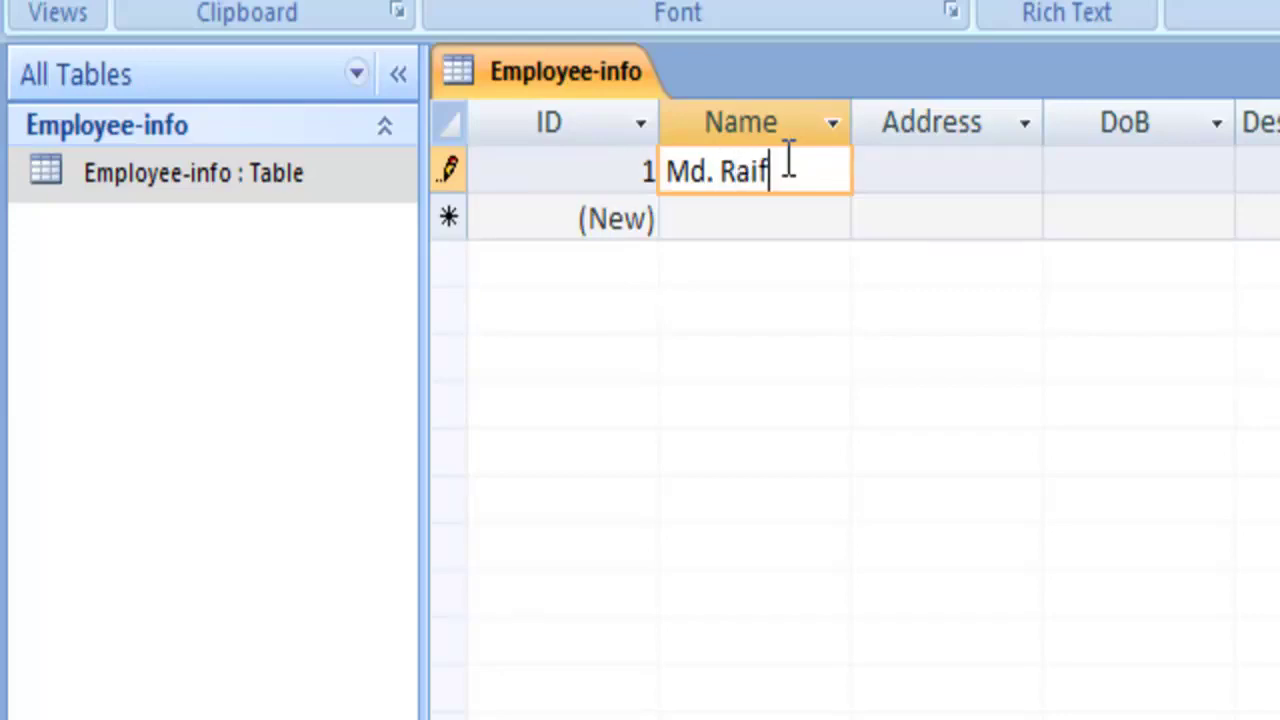
text(q)
key(BackSpace)
key(BackSpace)
key(BackSpace)
text(jib)
click(984, 166)
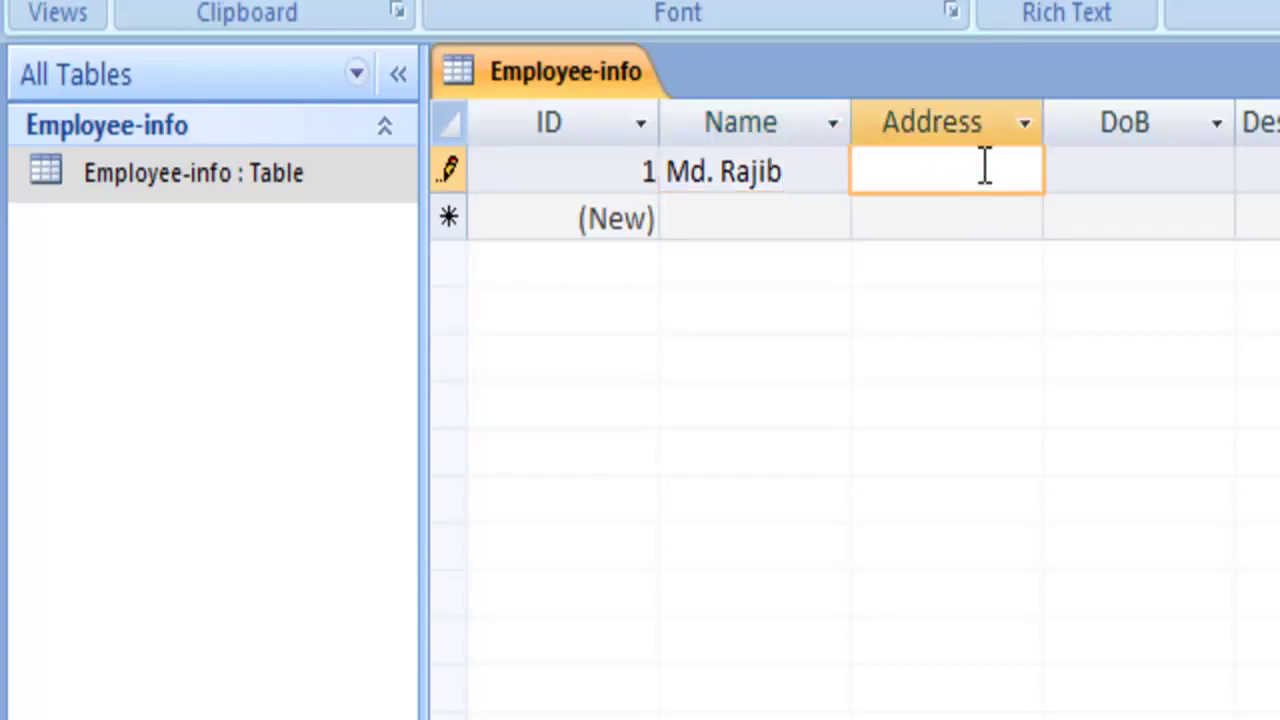
text(Dha)
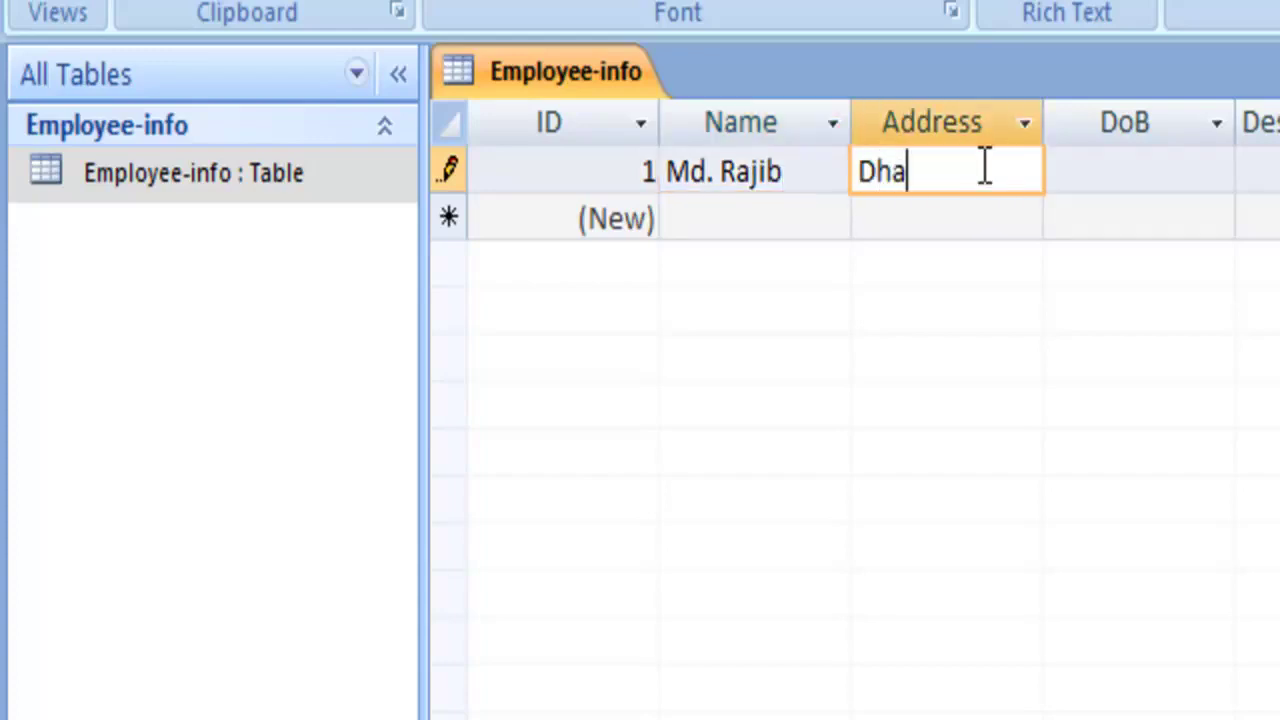
text(ka)
click(1107, 158)
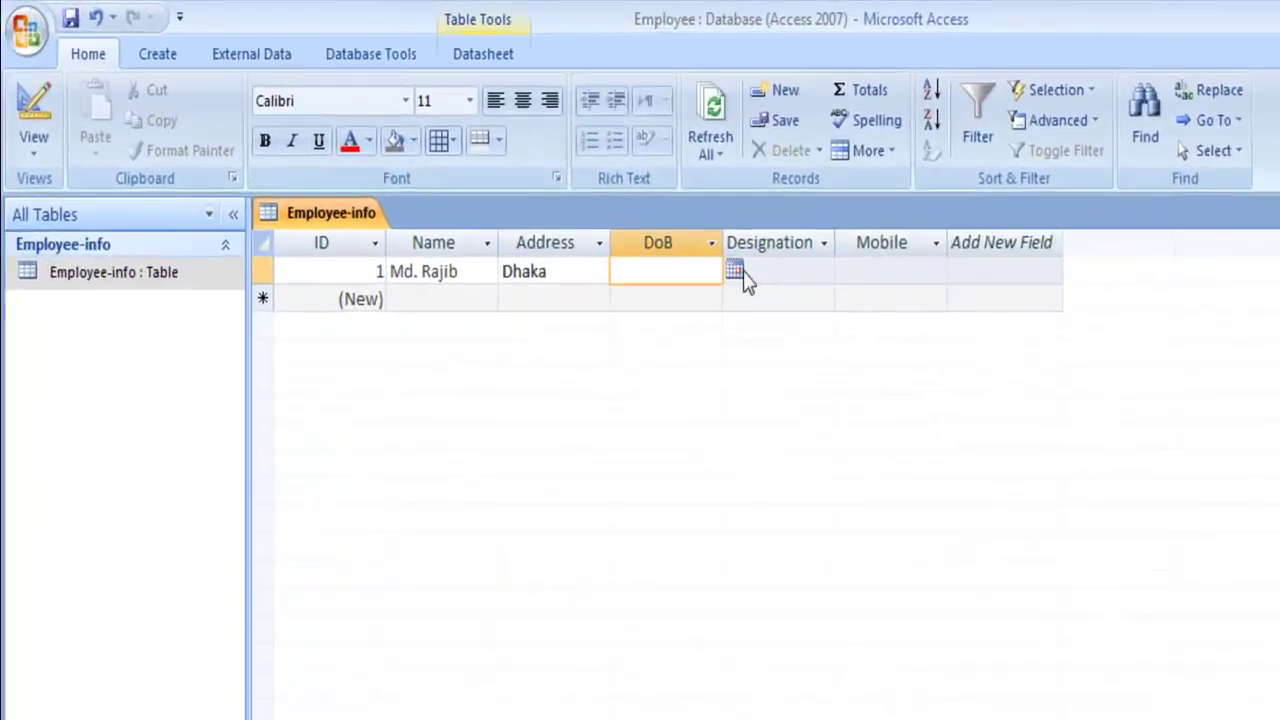
click(693, 209)
click(754, 485)
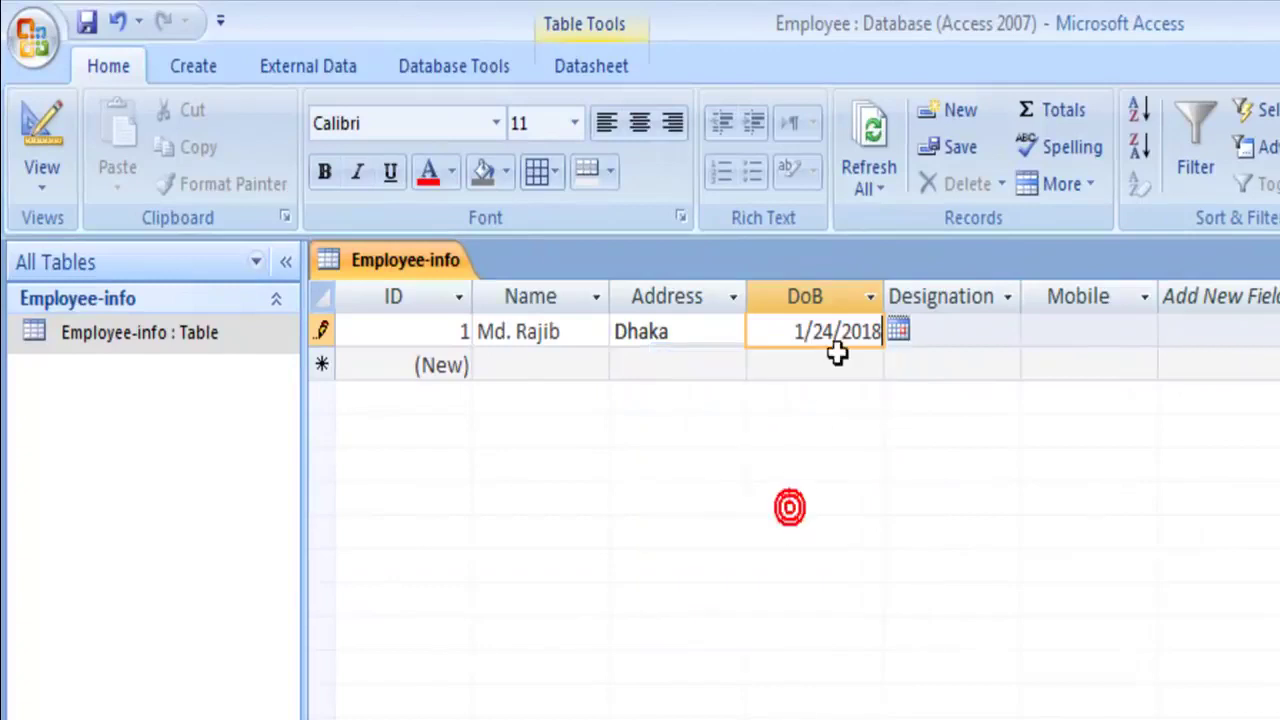
key(BackSpace)
key(BackSpace)
key(BackSpace)
key(BackSpace)
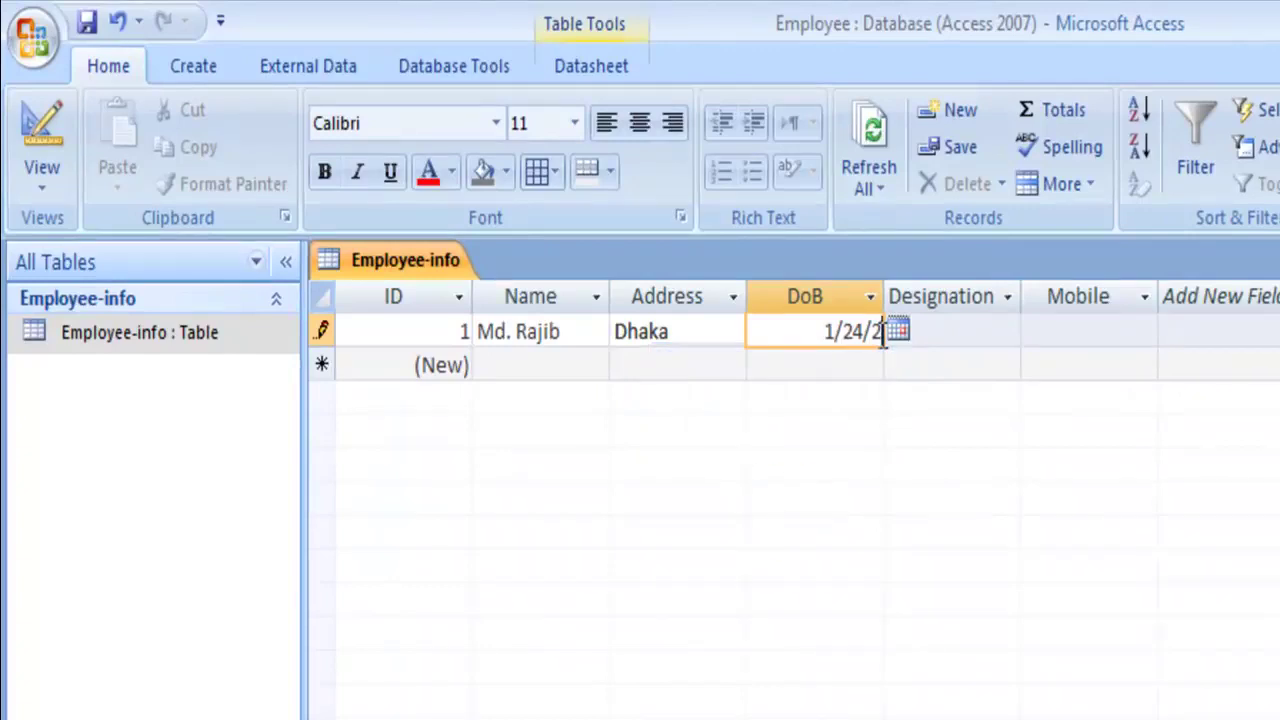
text(1980)
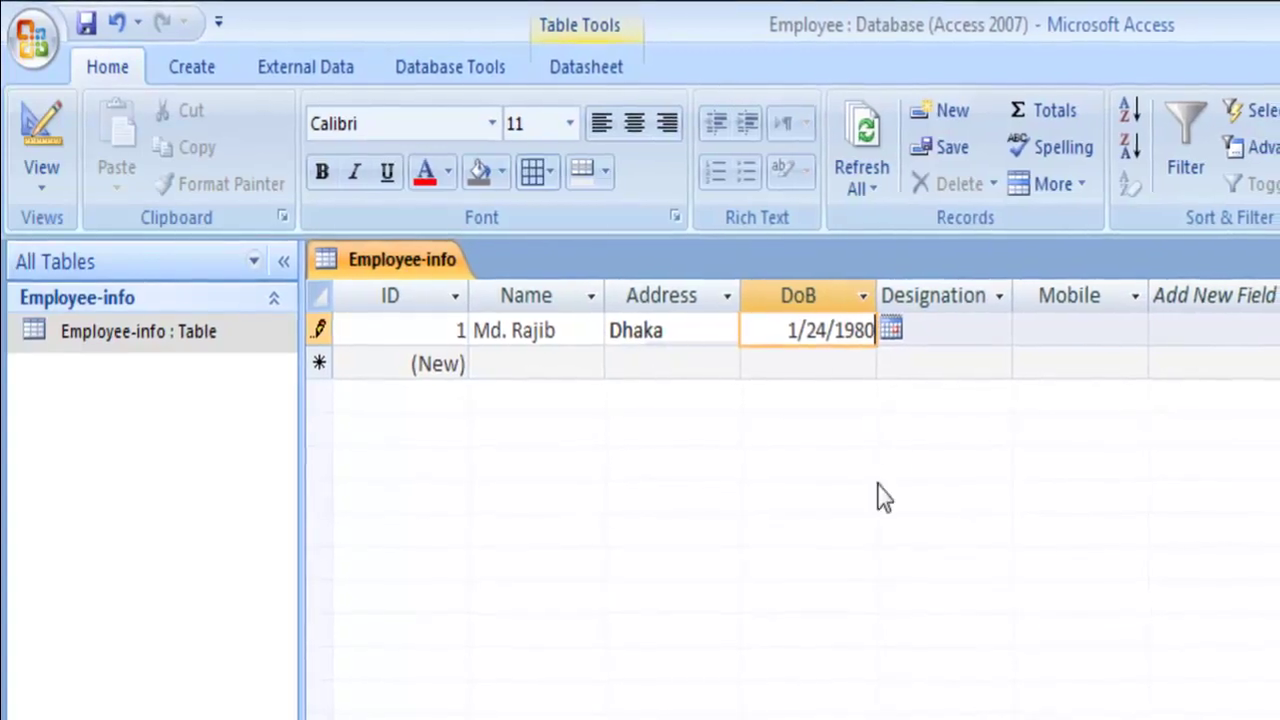
- Set the designation to DMD and enter the mobile number
click(988, 333)
click(995, 331)
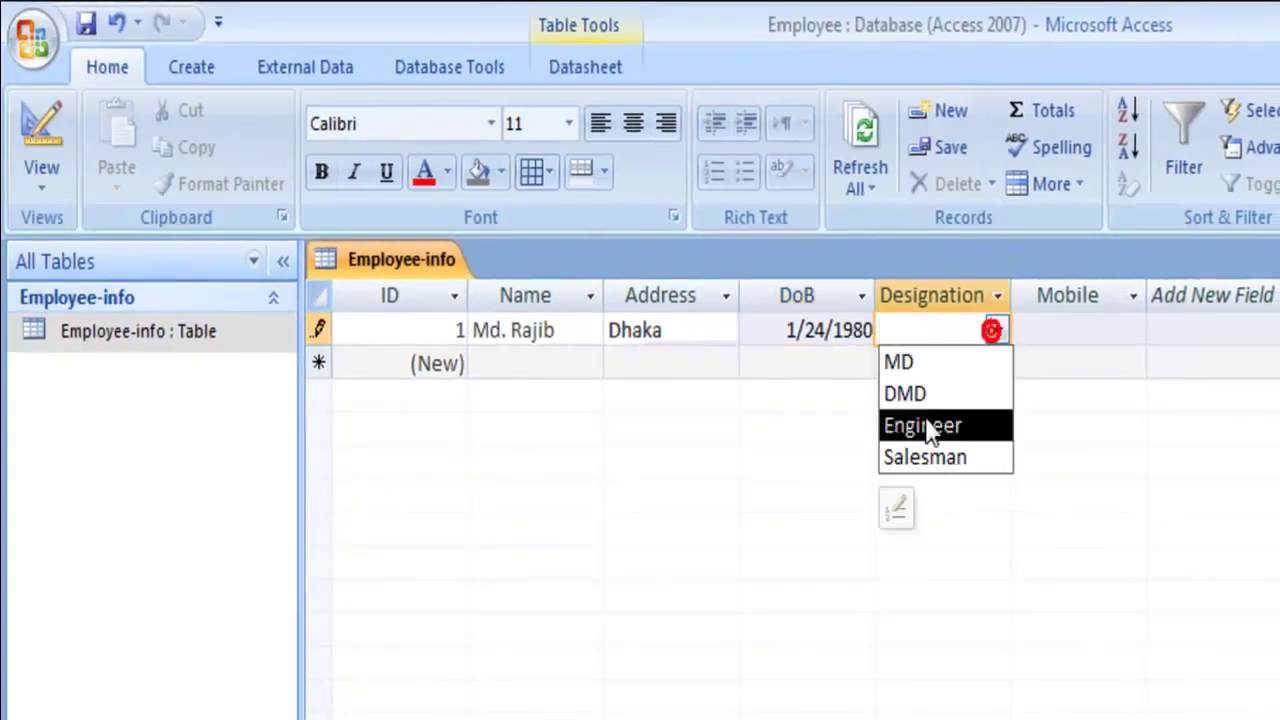
click(935, 400)
click(1096, 331)
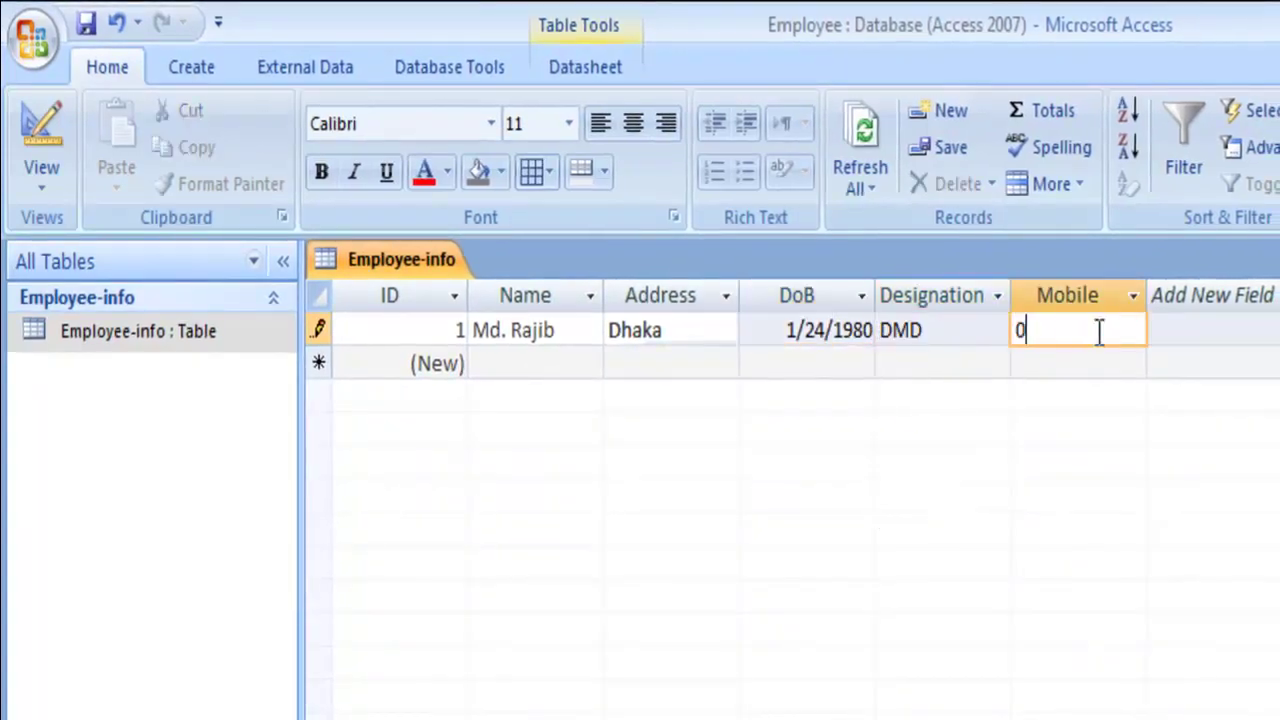
text(018XXXXXXX)
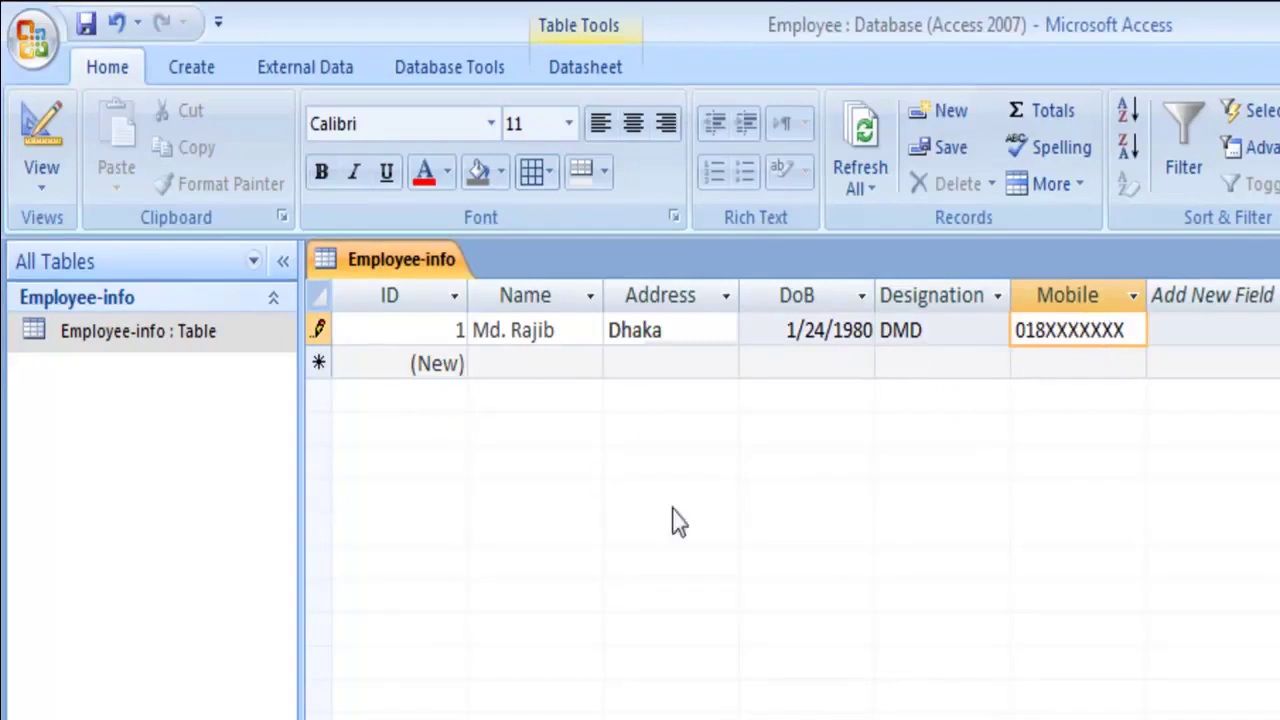
- Save the record, build a form from Employee-info and save it as Employee-info-form
click(85, 24)
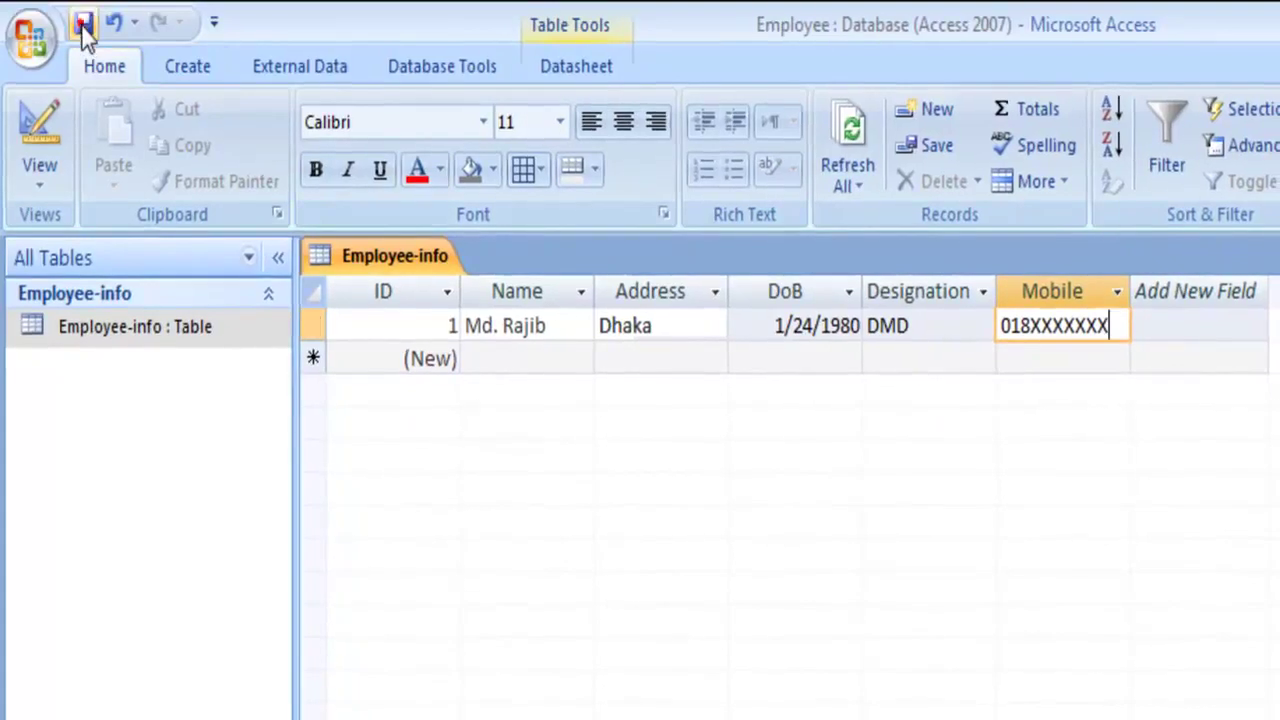
click(196, 72)
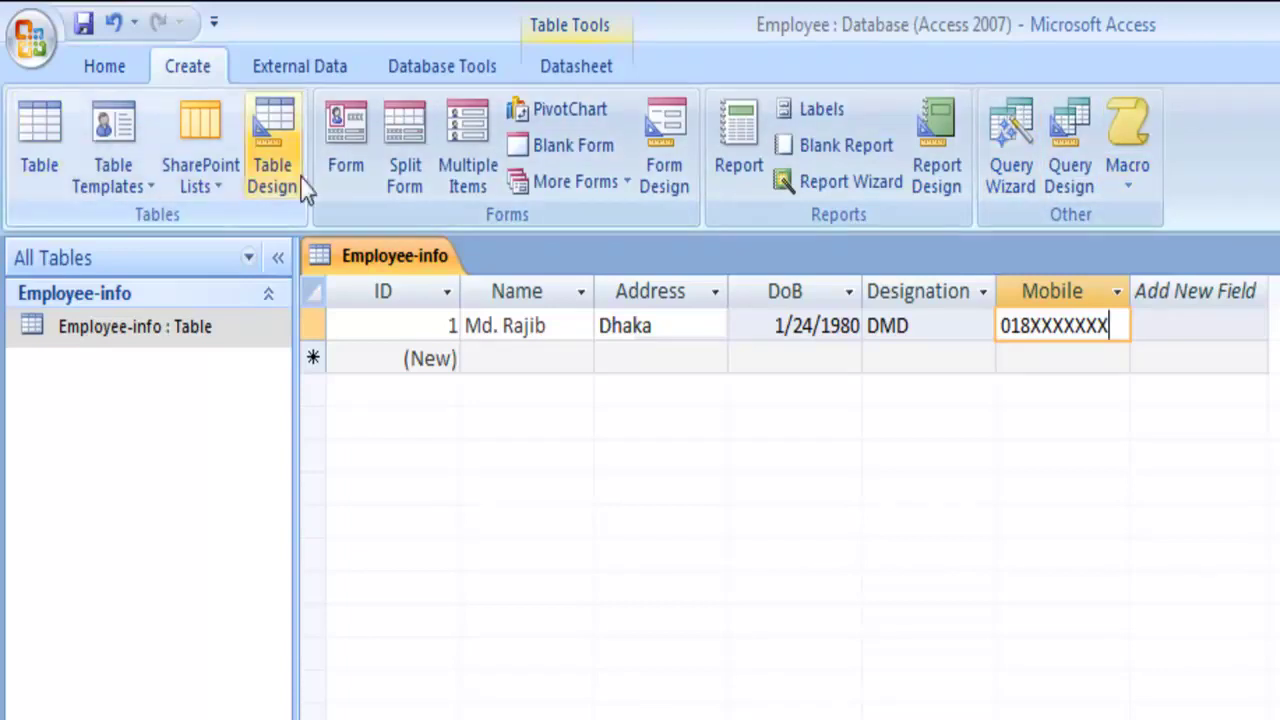
click(339, 144)
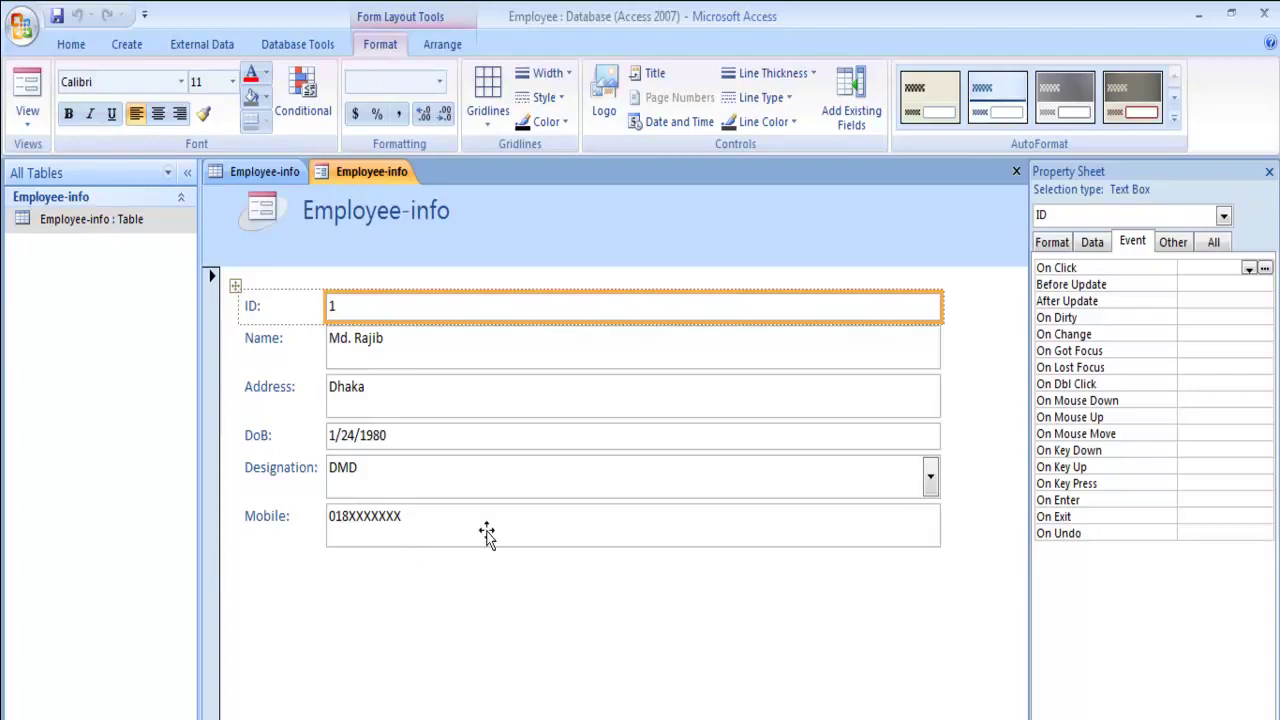
click(57, 15)
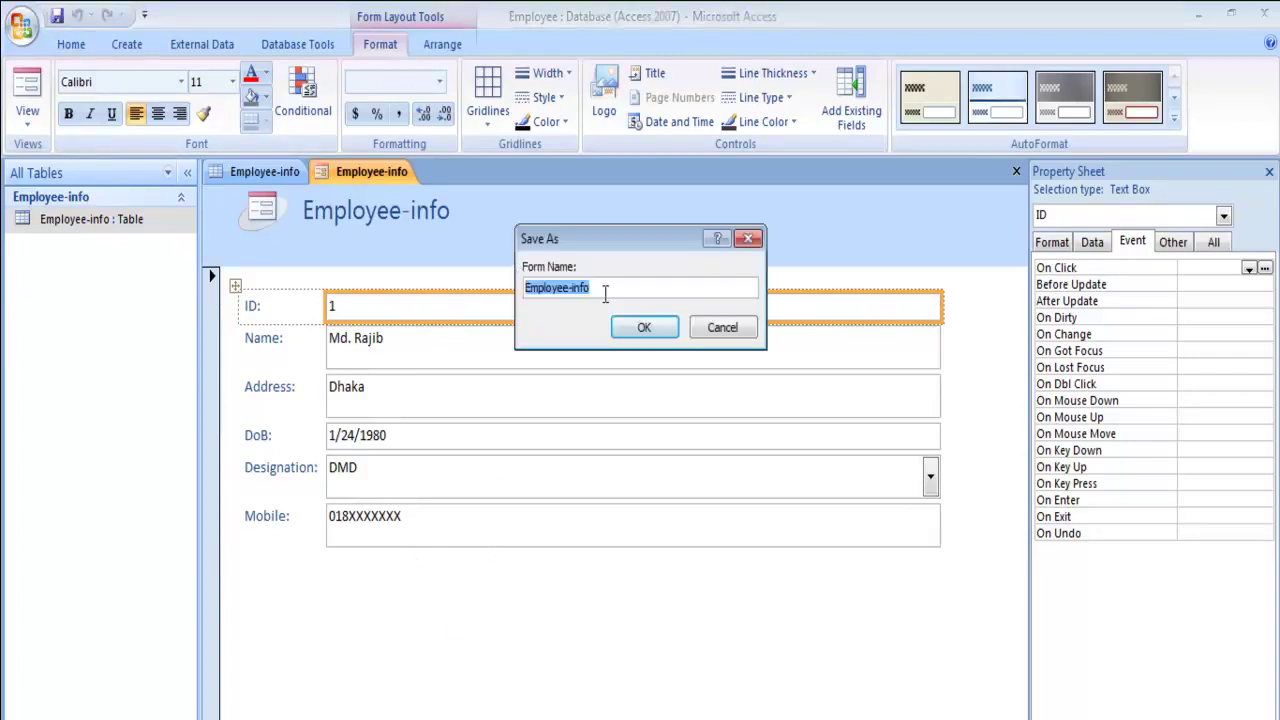
click(605, 292)
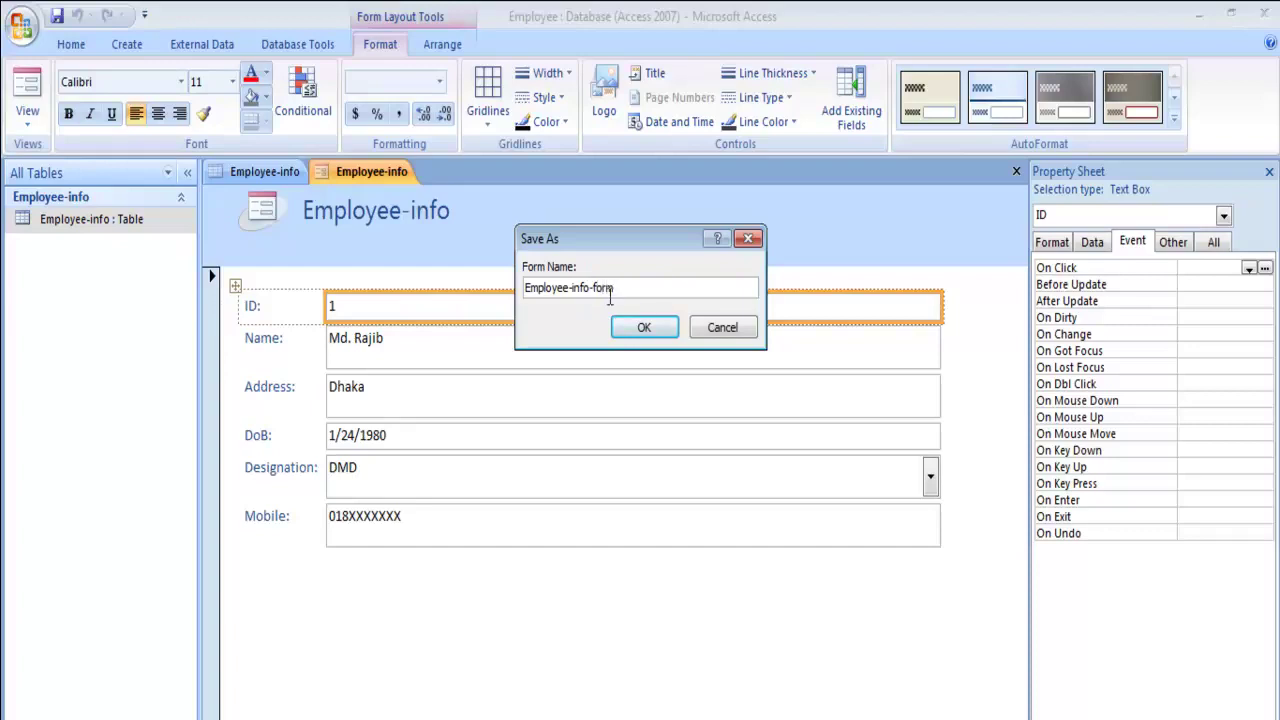
click(644, 327)
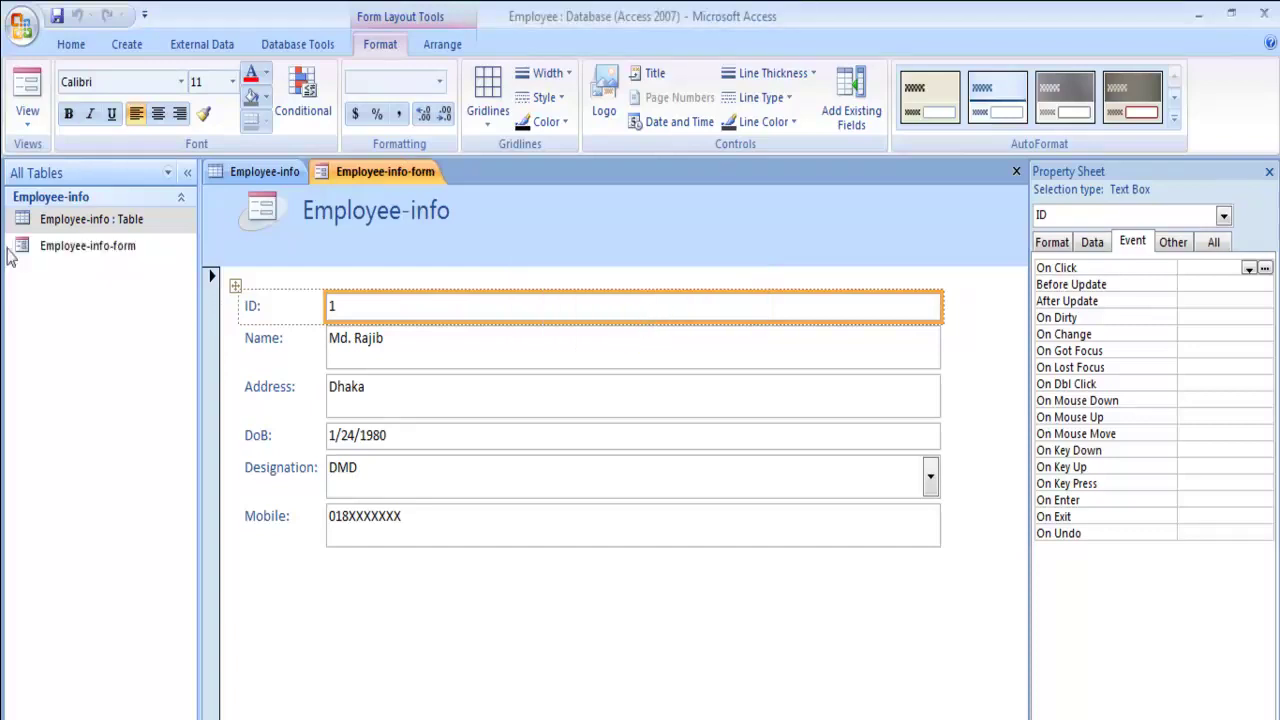
- Close the Employee-info table and form, then reopen Employee-info-form and refresh its data
click(77, 244)
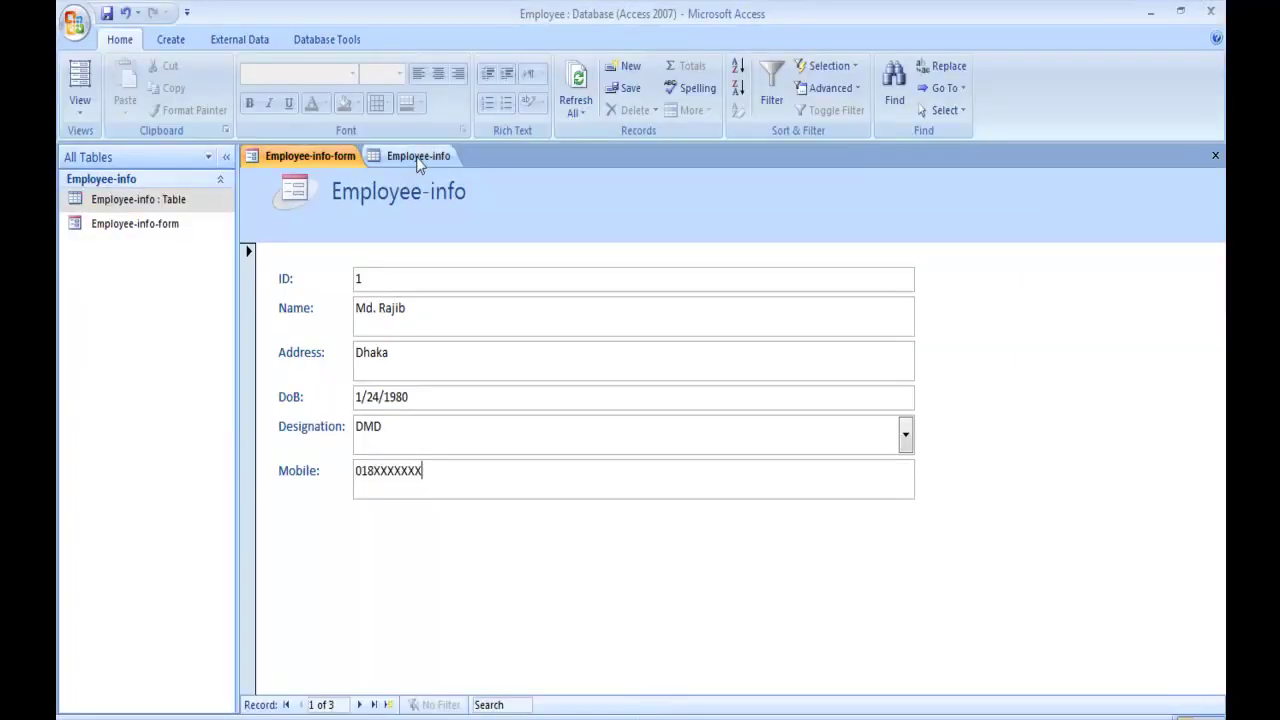
click(418, 160)
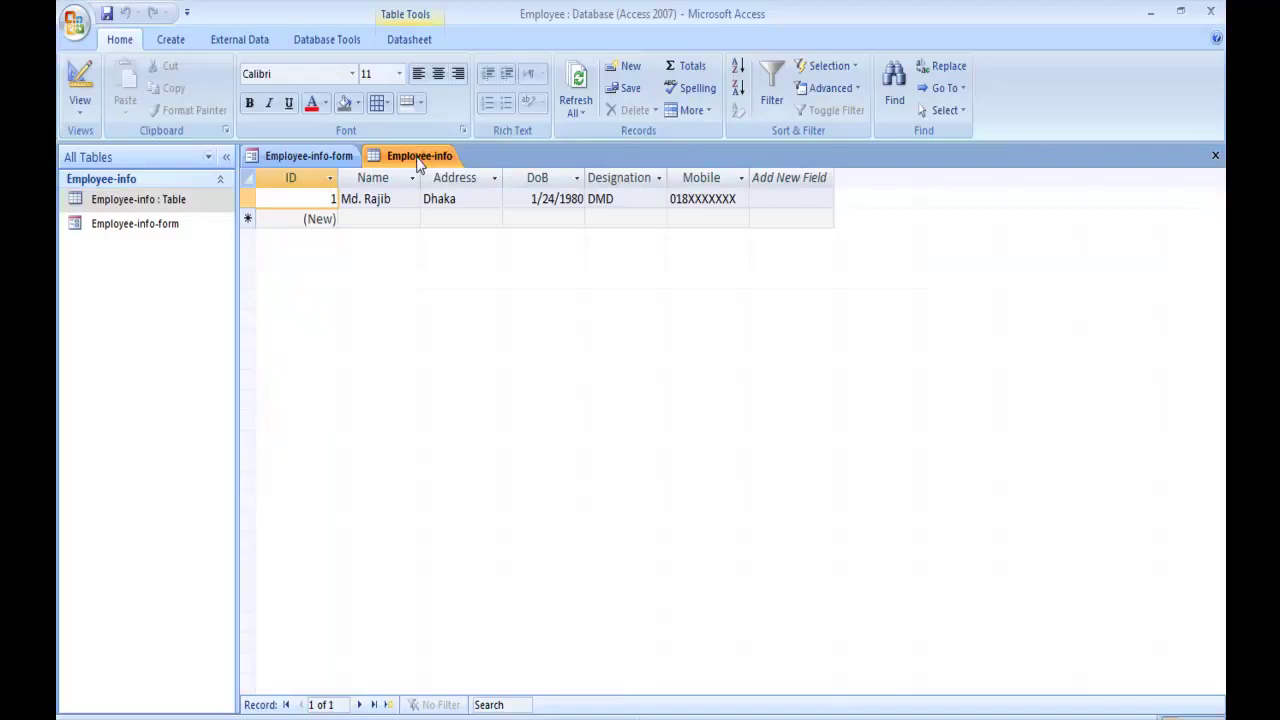
right_click(418, 163)
click(459, 191)
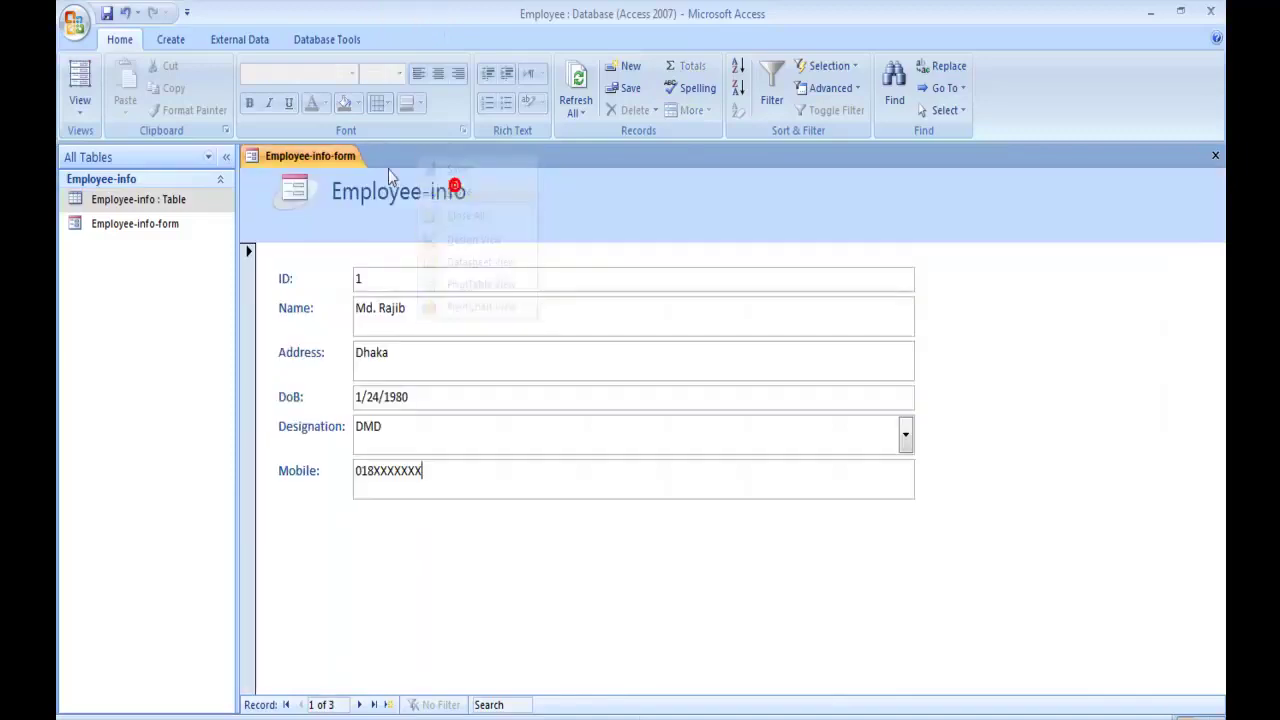
right_click(315, 163)
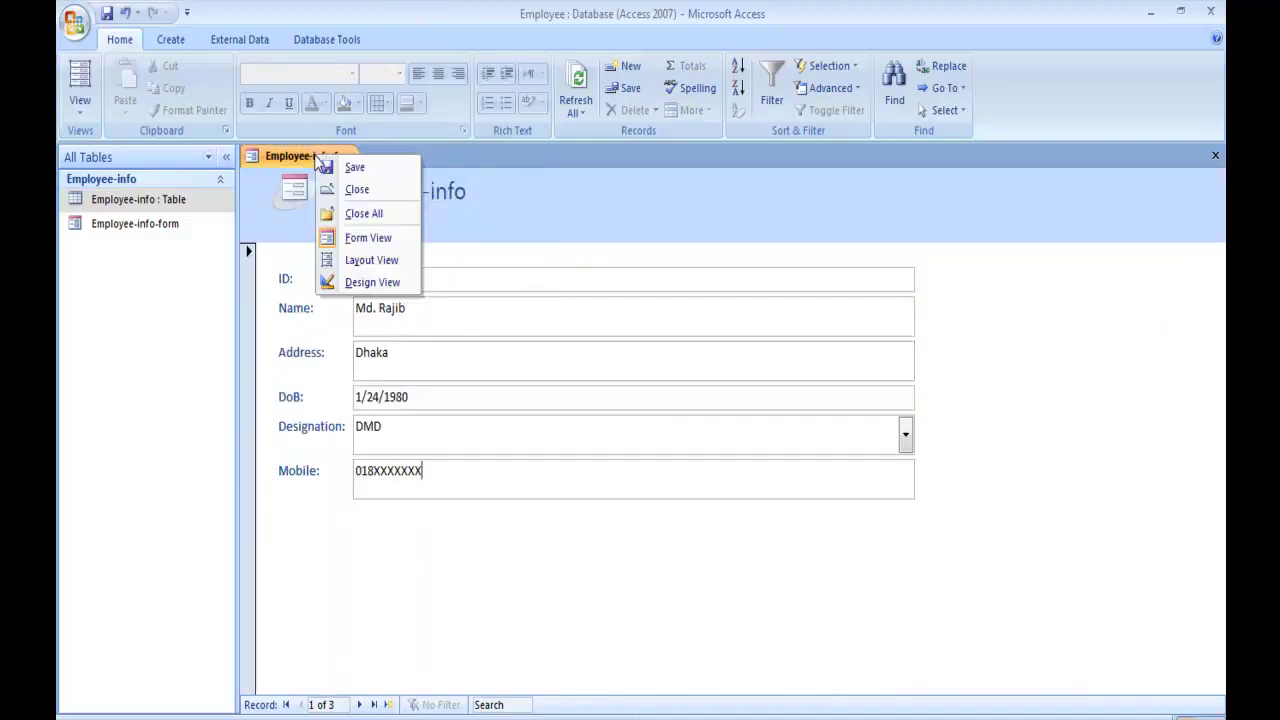
click(347, 191)
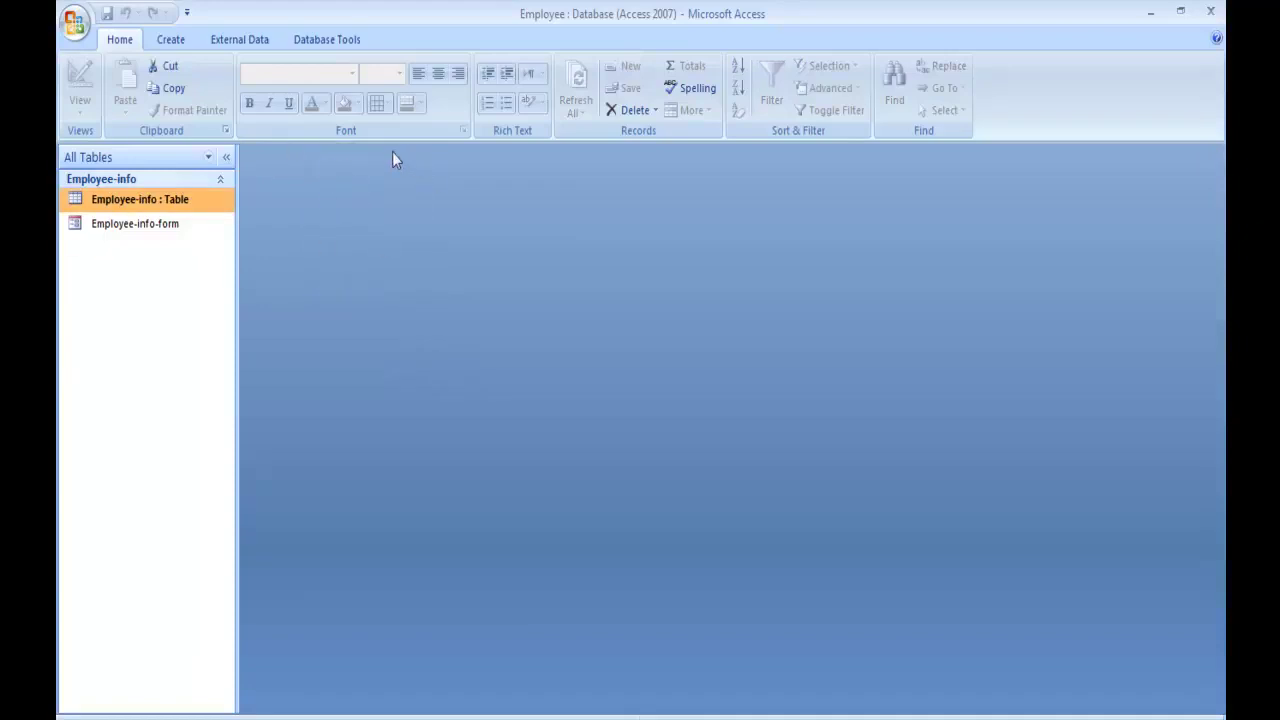
double_click(137, 226)
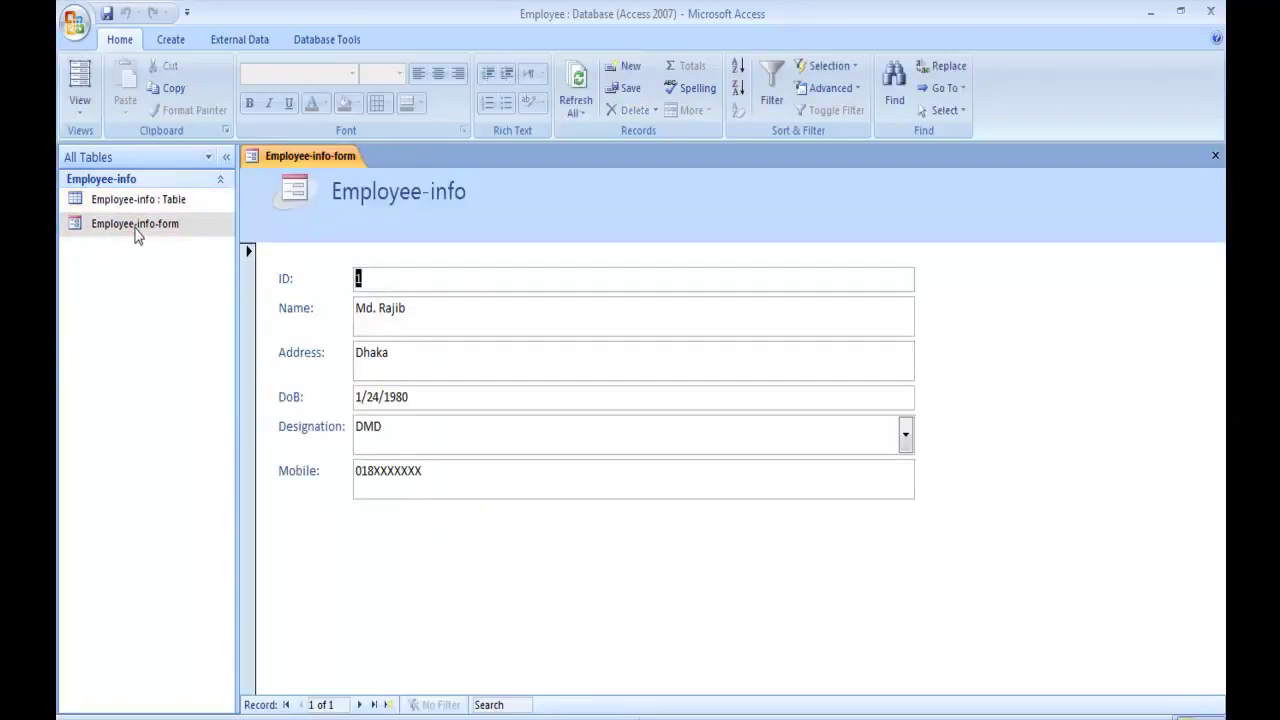
click(577, 76)
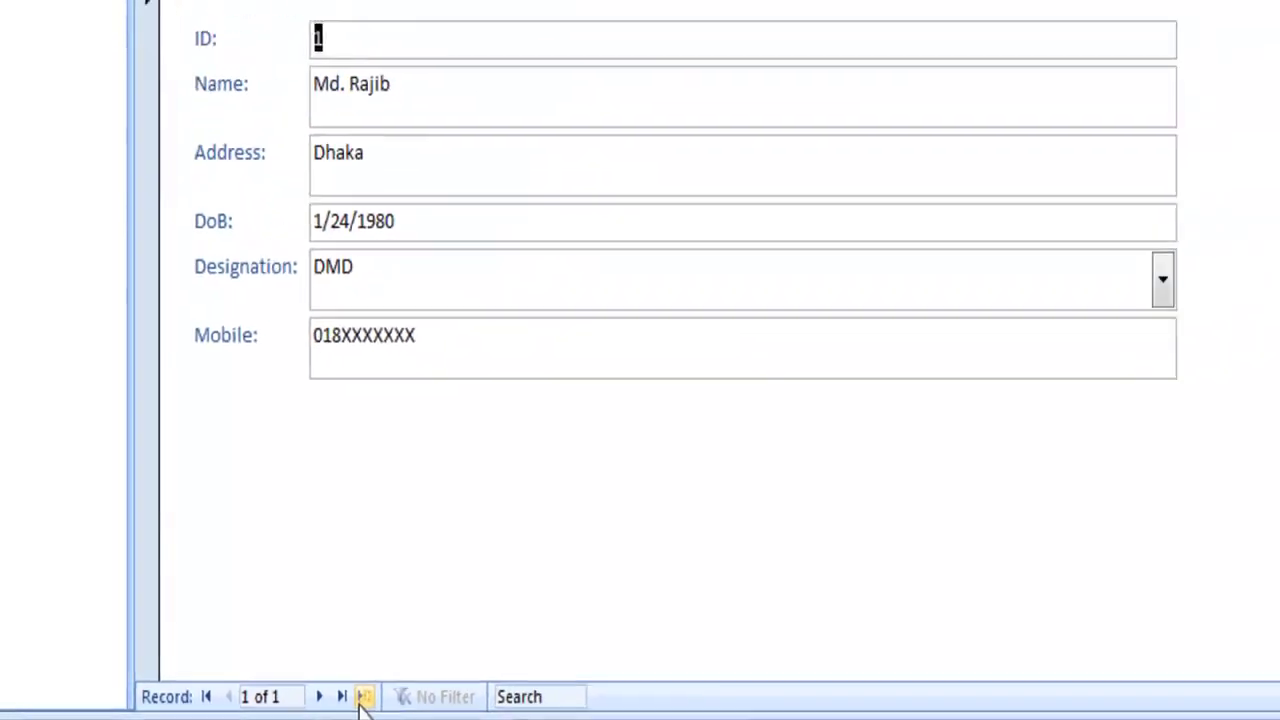
- Start a new record with the employee's name, address Khulna and birth date 1/23/1996
click(362, 697)
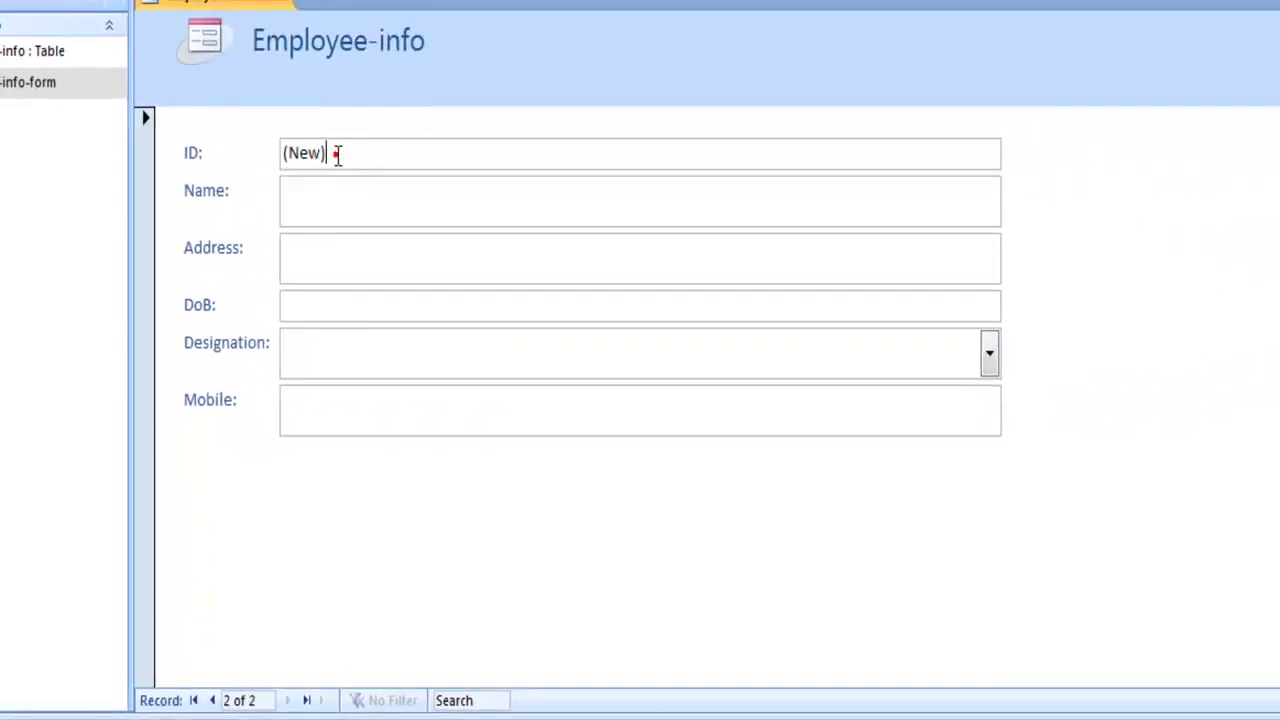
click(332, 211)
click(324, 263)
click(326, 356)
text(Md. Samim)
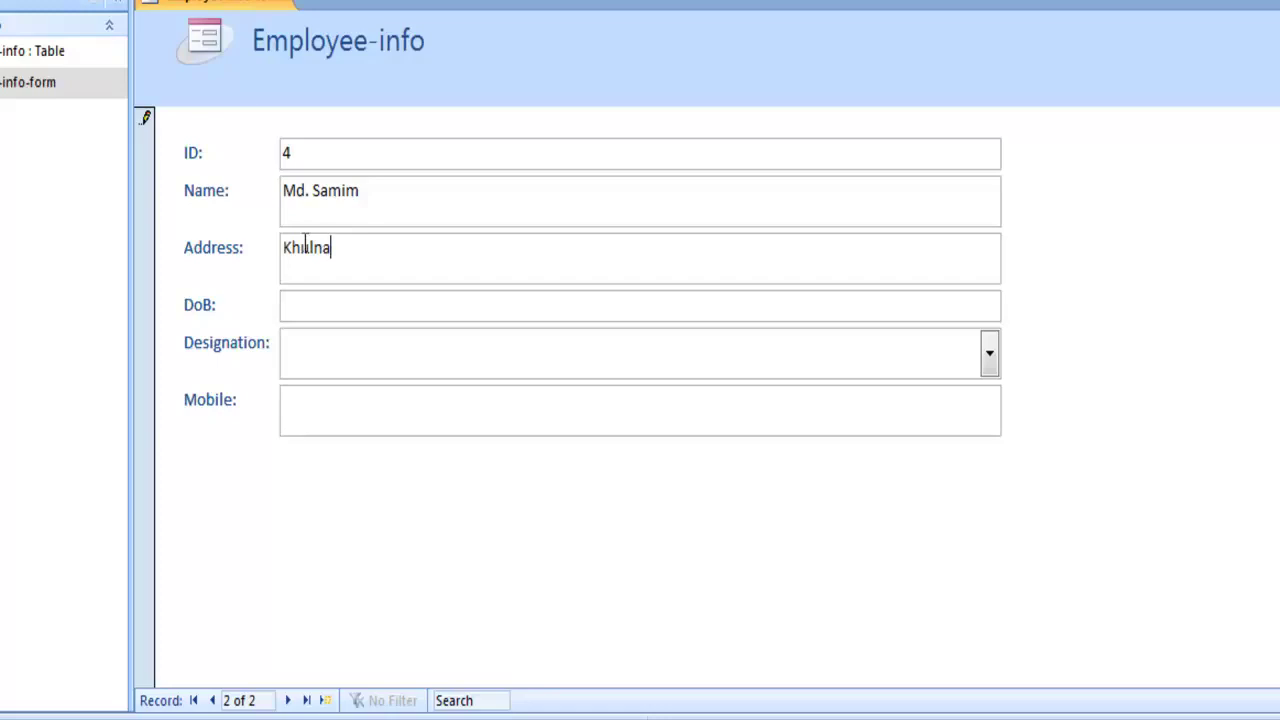
click(376, 340)
click(366, 300)
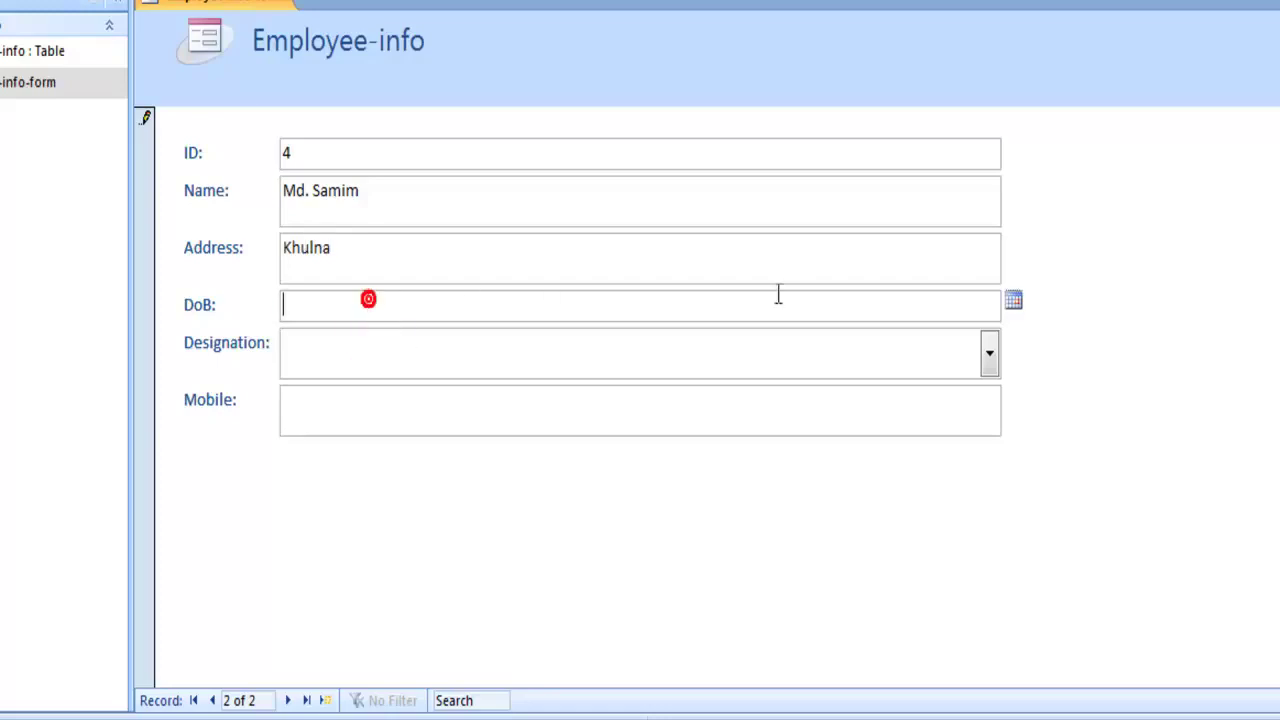
click(1014, 302)
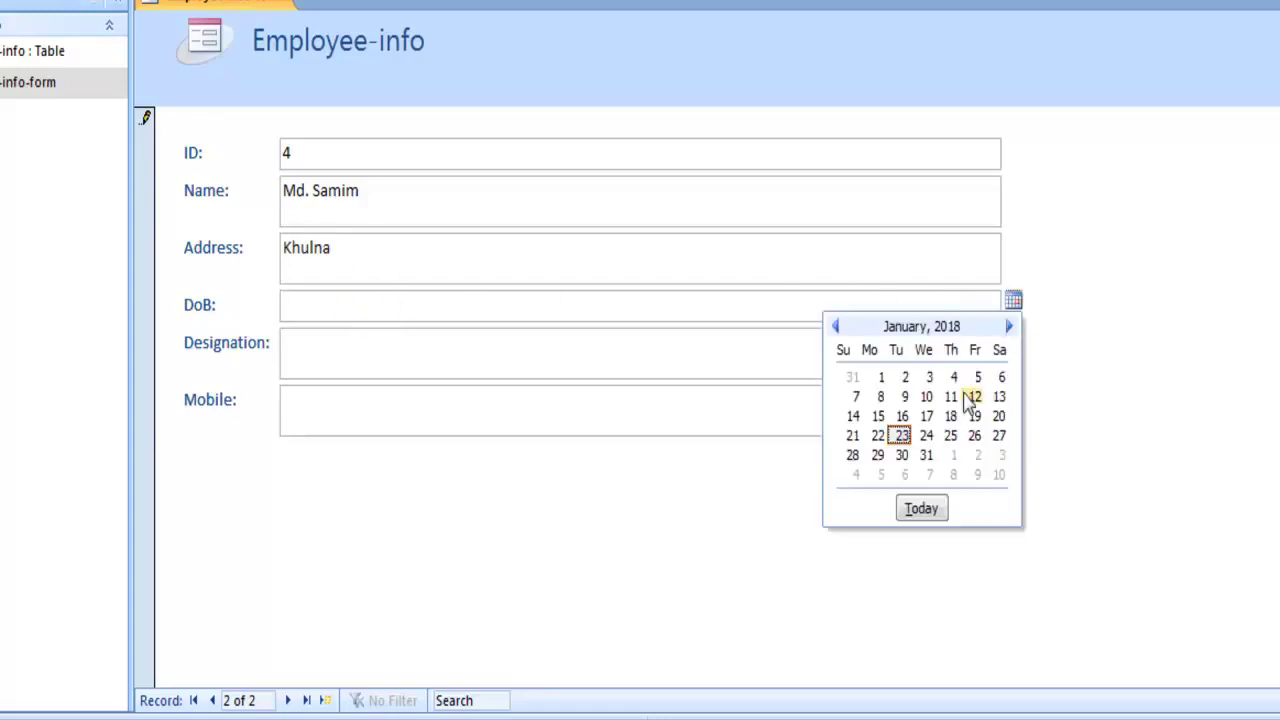
click(903, 437)
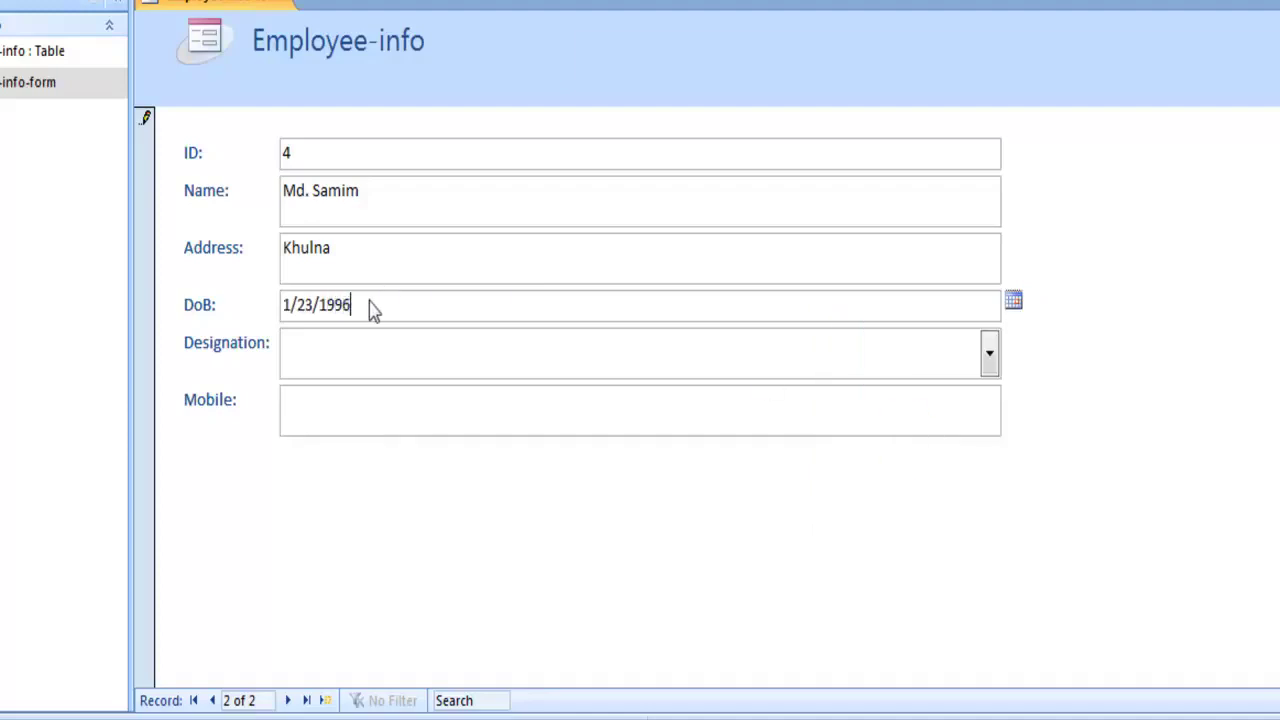
- Set the designation to Engineer, enter the mobile number and save the record
click(335, 345)
click(989, 354)
click(401, 451)
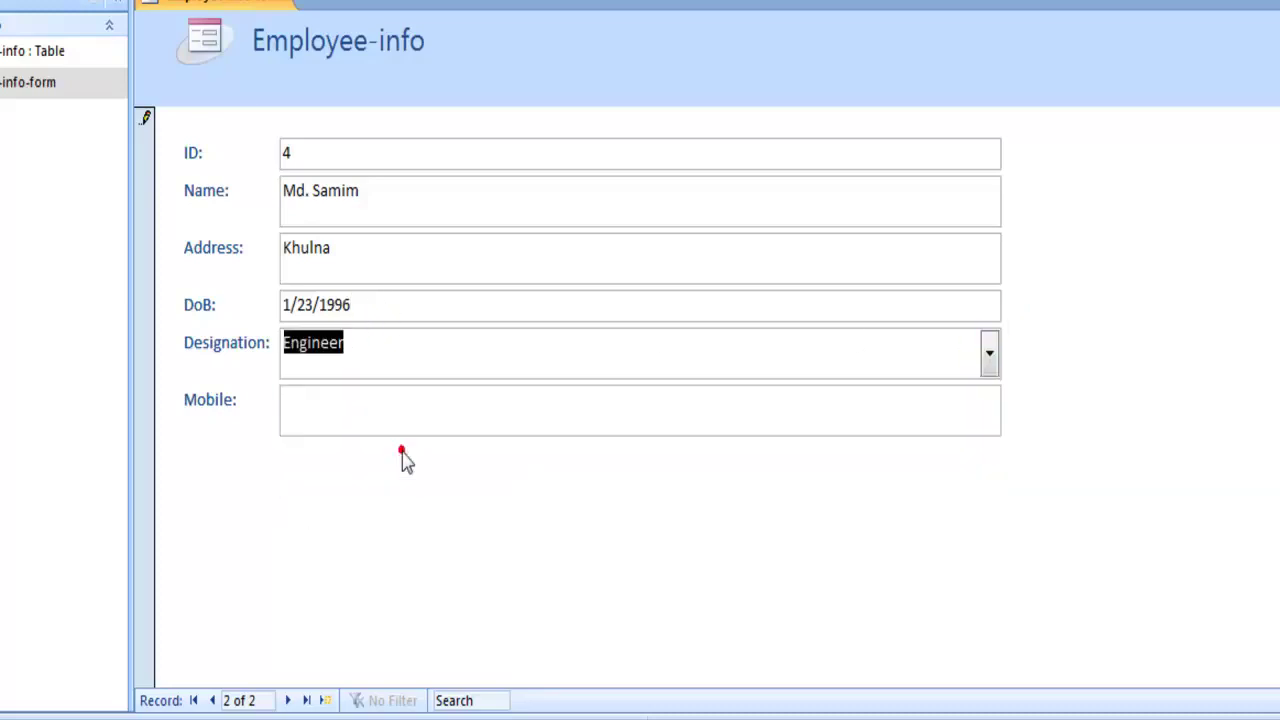
click(352, 403)
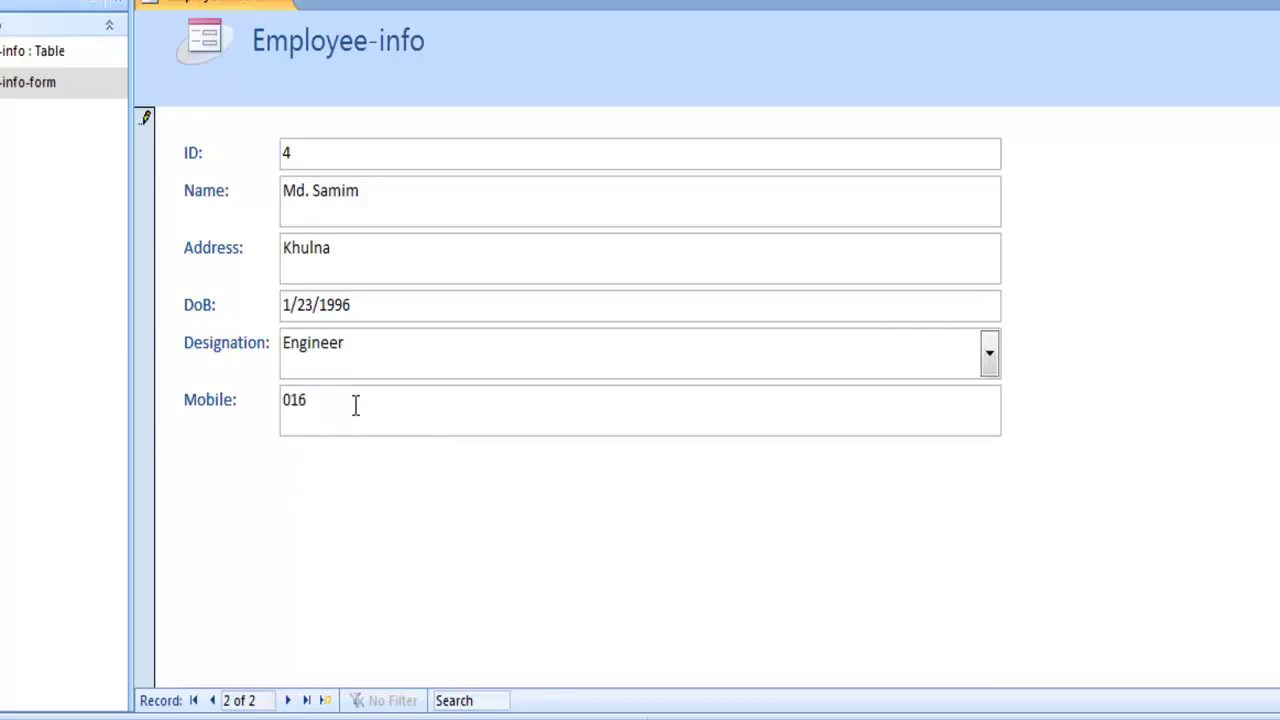
text(016XXXXXXXXXXX)
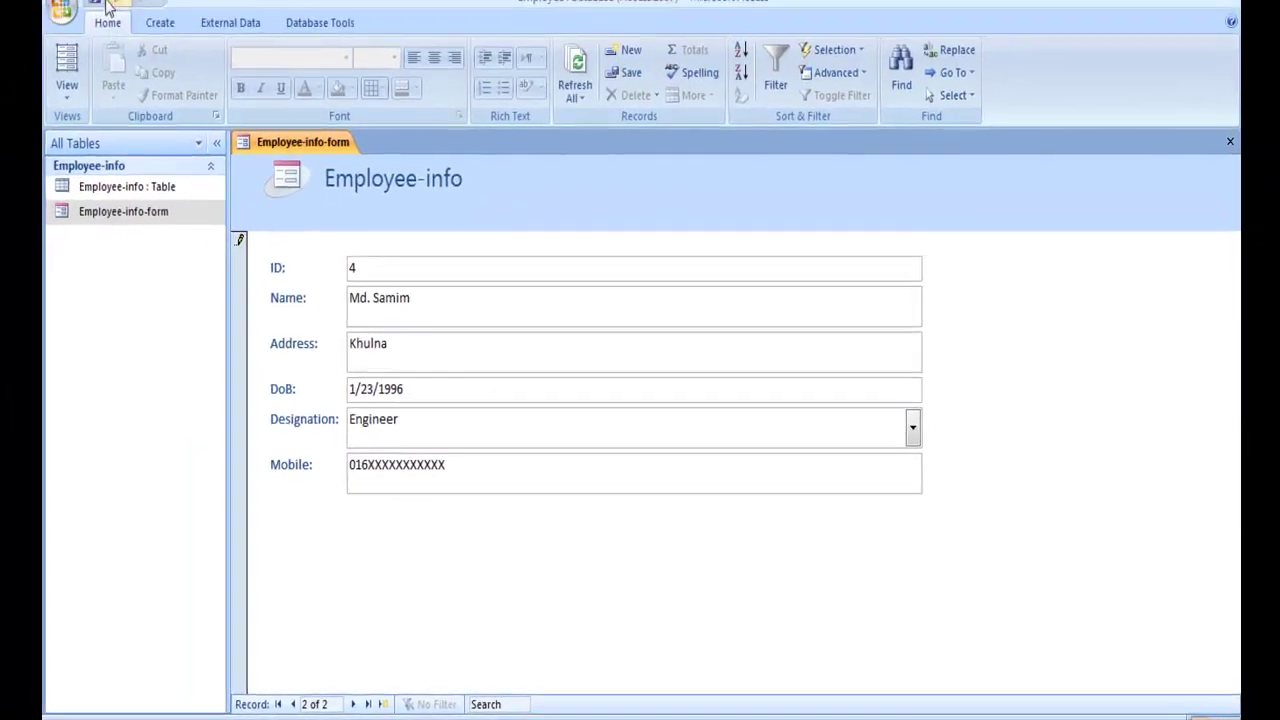
click(94, 1)
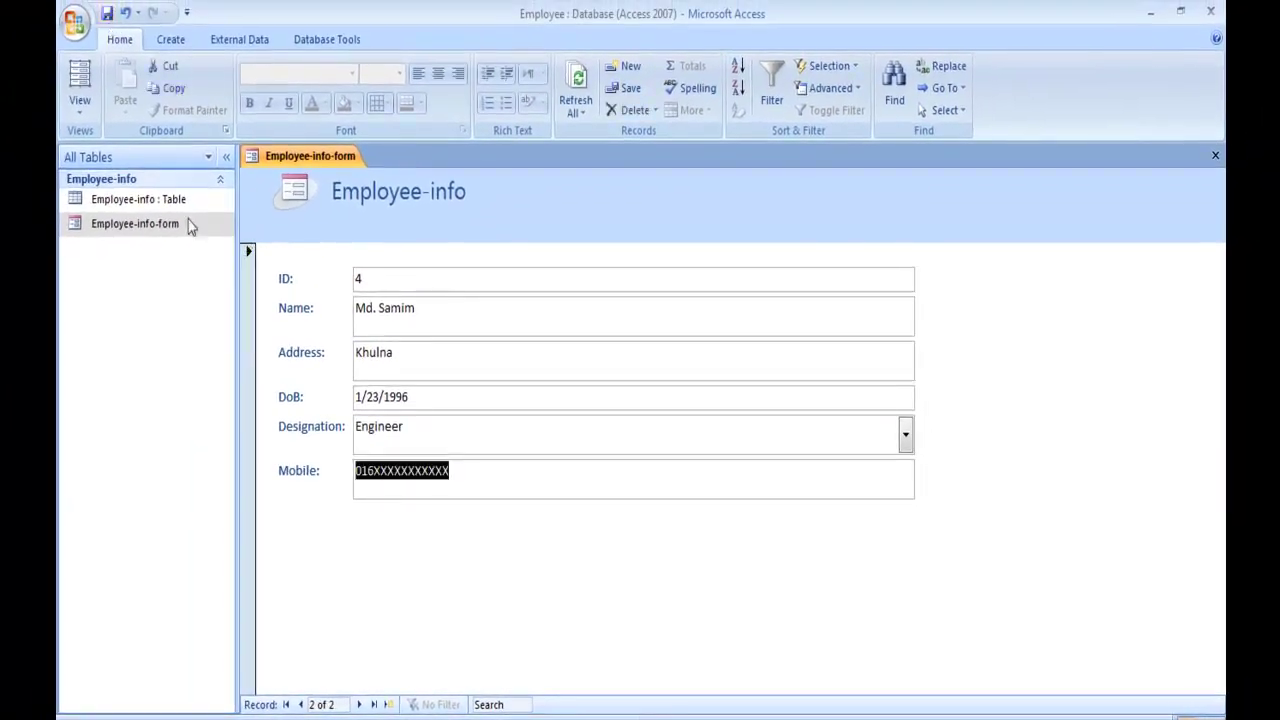
- Open the Employee-info table, then switch back to Employee-info-form
double_click(149, 200)
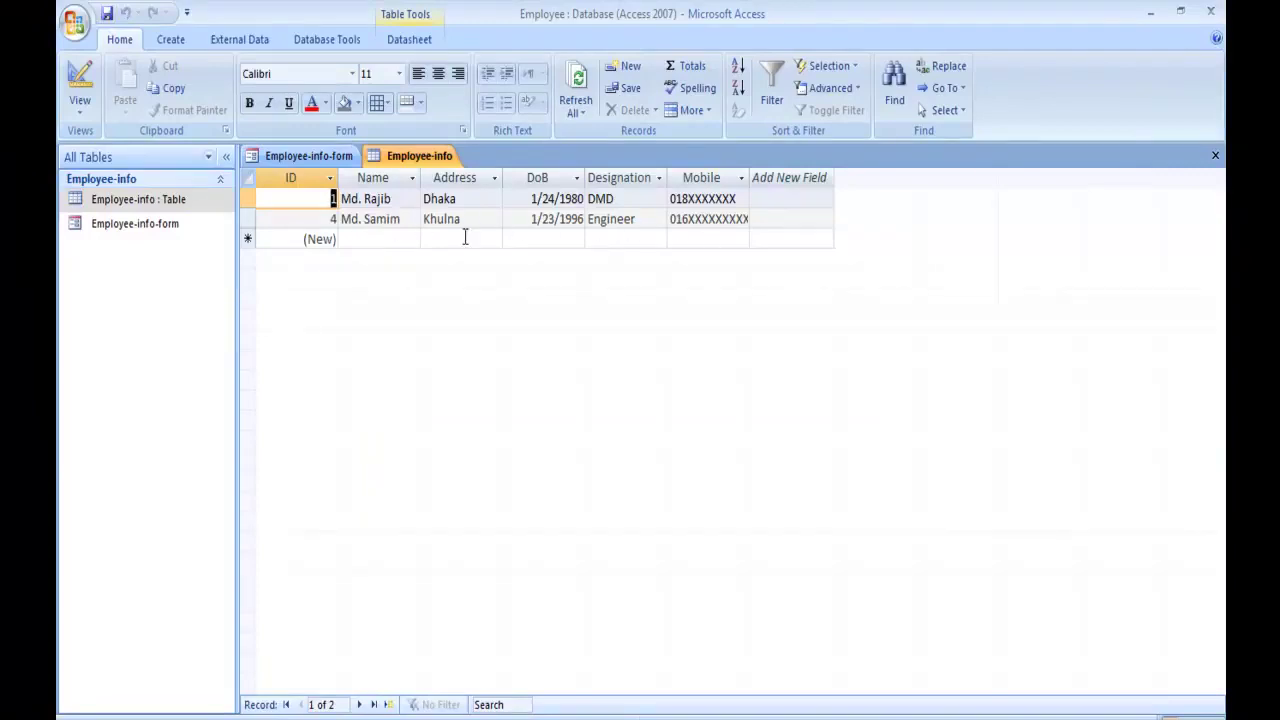
click(154, 224)
double_click(154, 224)
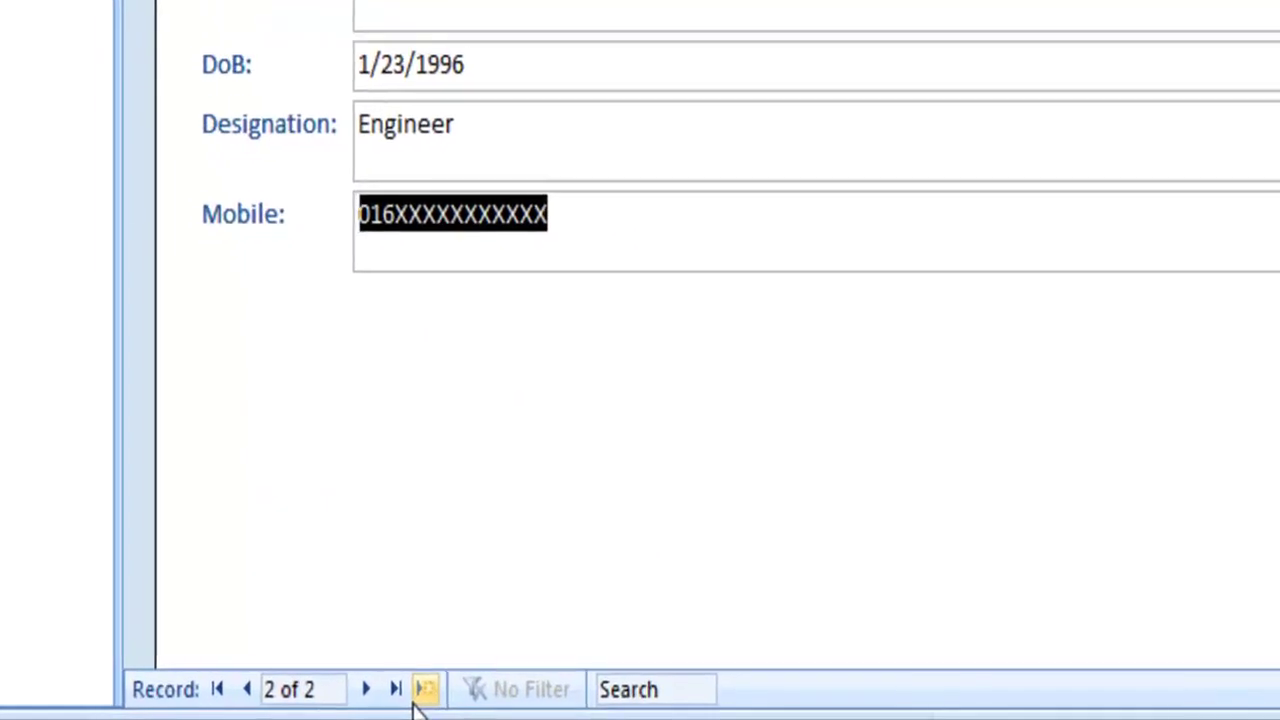
- Start a new third record with the employee's name and address Dhaka
click(422, 692)
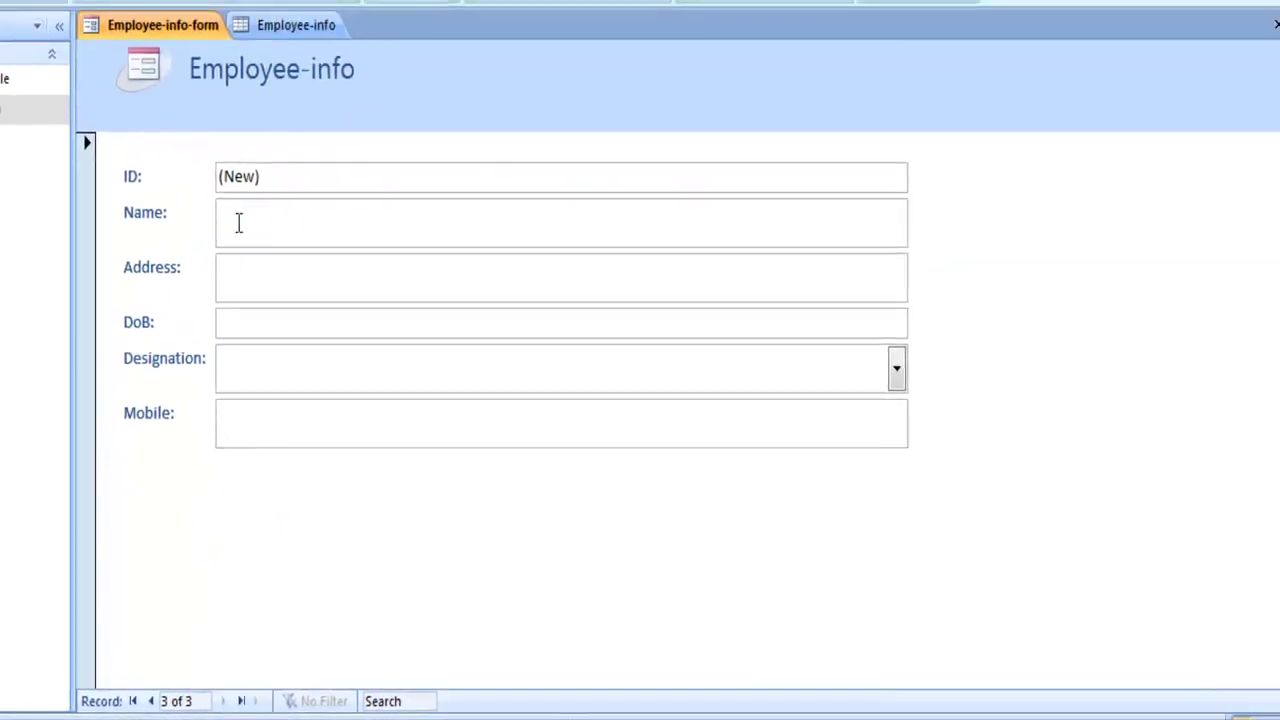
click(239, 222)
text(Ms)
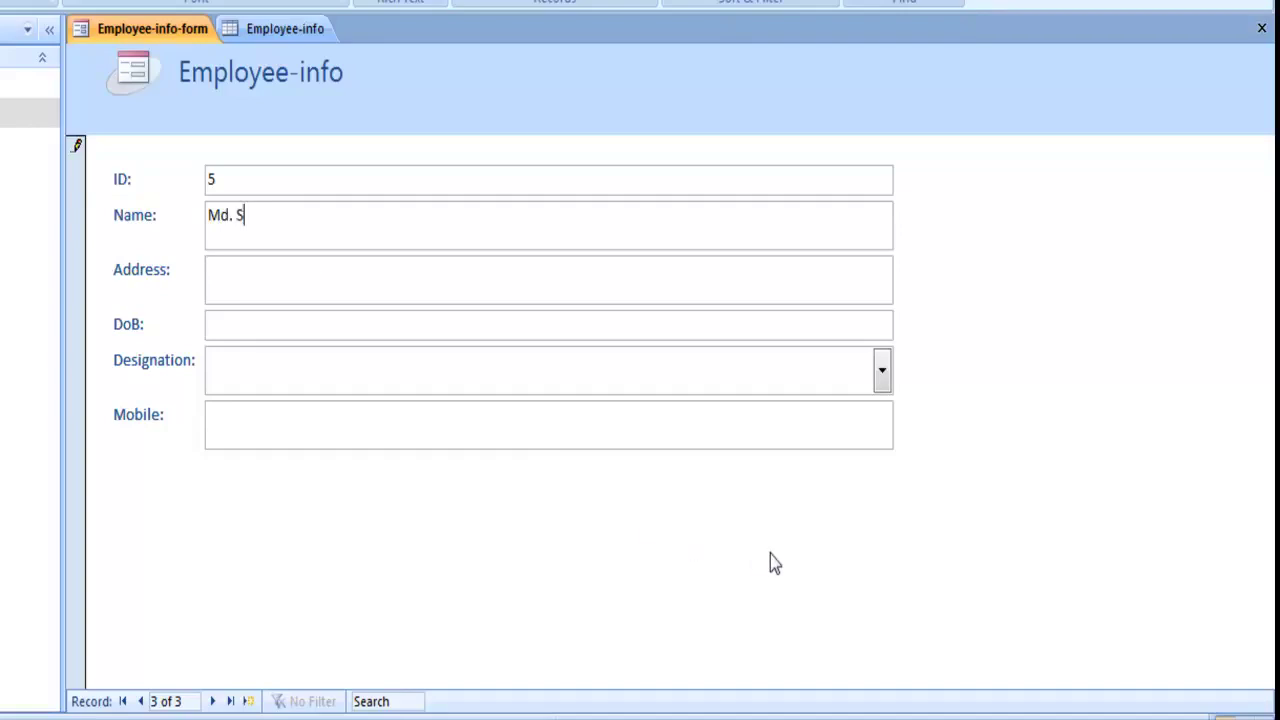
text(. Salman)
click(249, 291)
text(Dhaka)
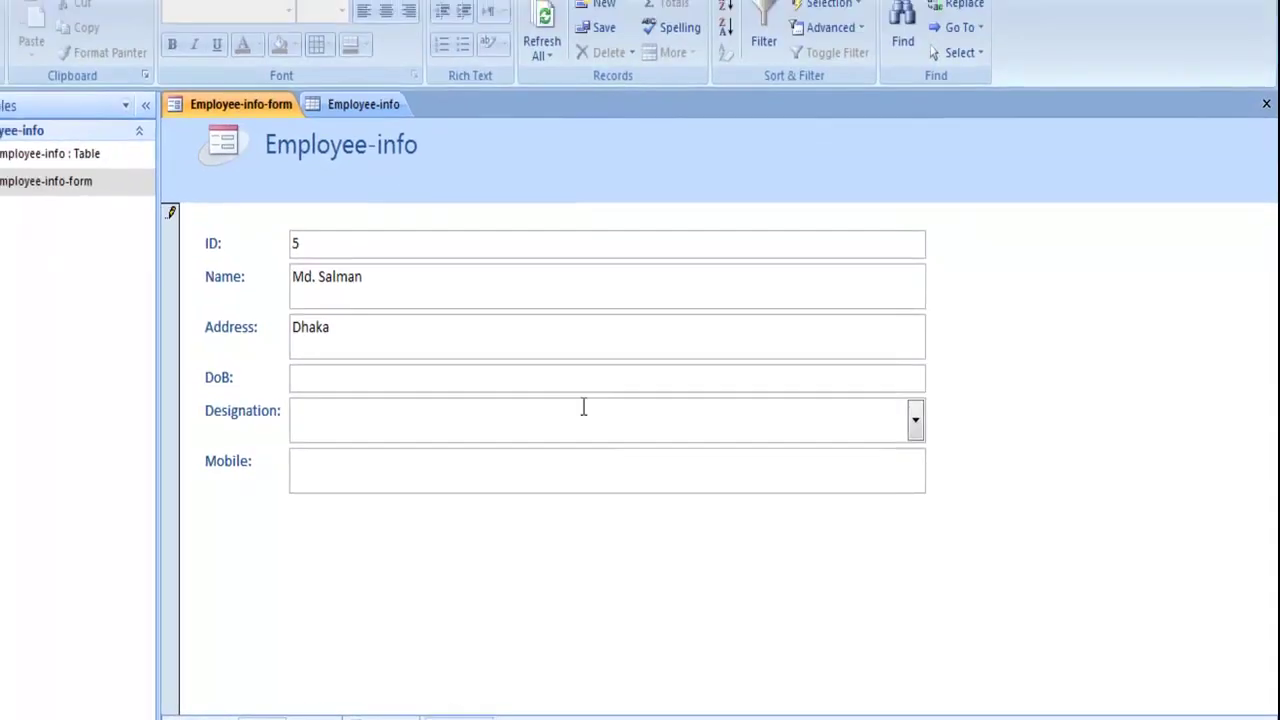
- Set the date of birth to 1/18/1985 using the date picker and corrected year
click(917, 395)
click(946, 392)
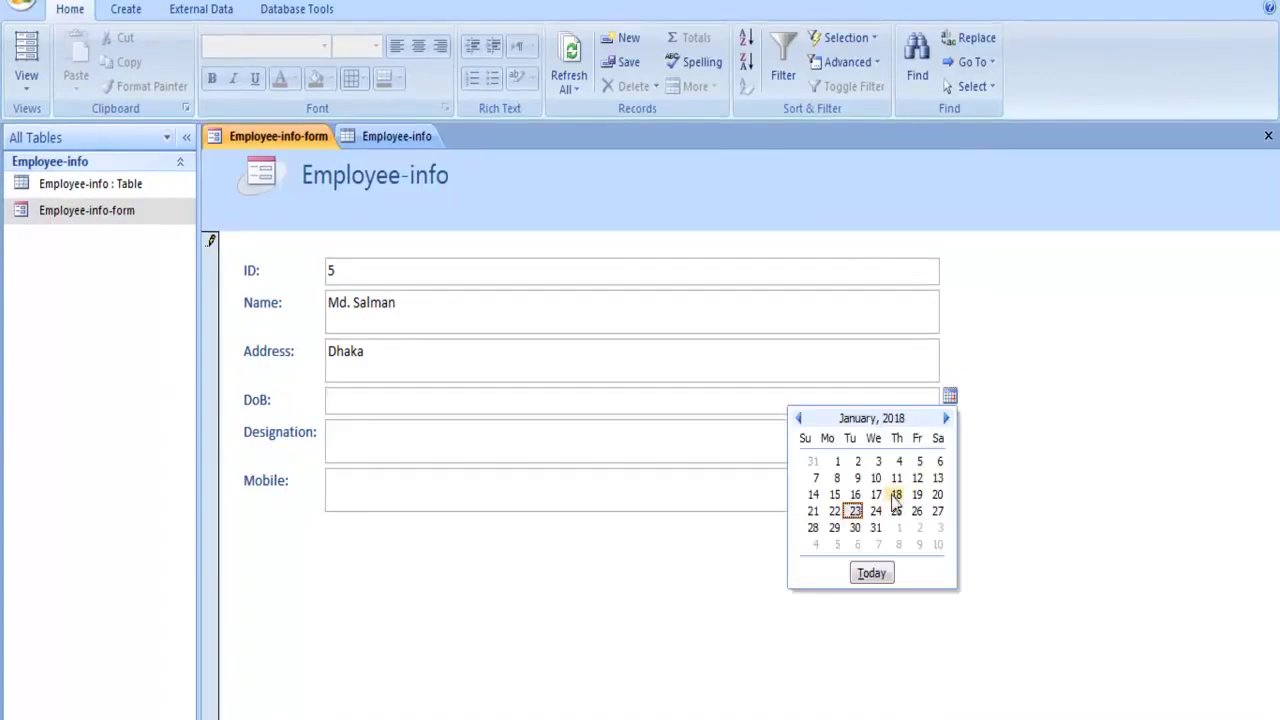
click(896, 494)
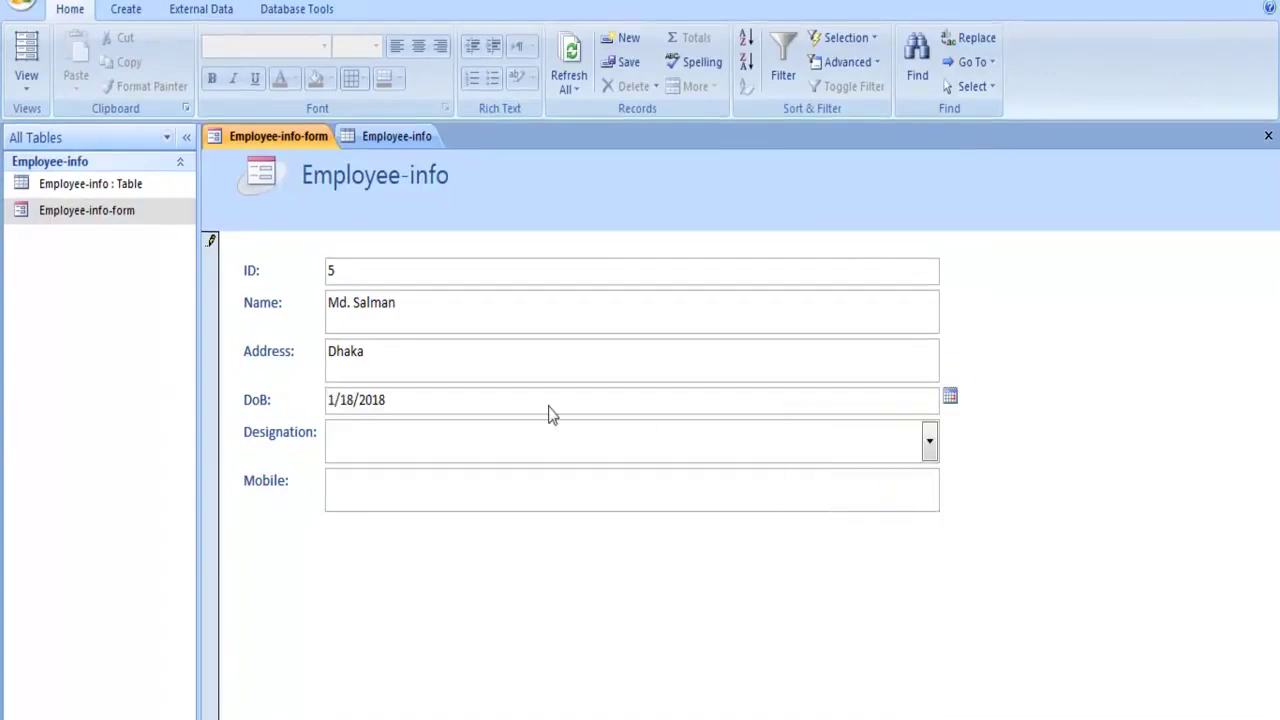
key(BackSpace)
key(BackSpace)
text(198)
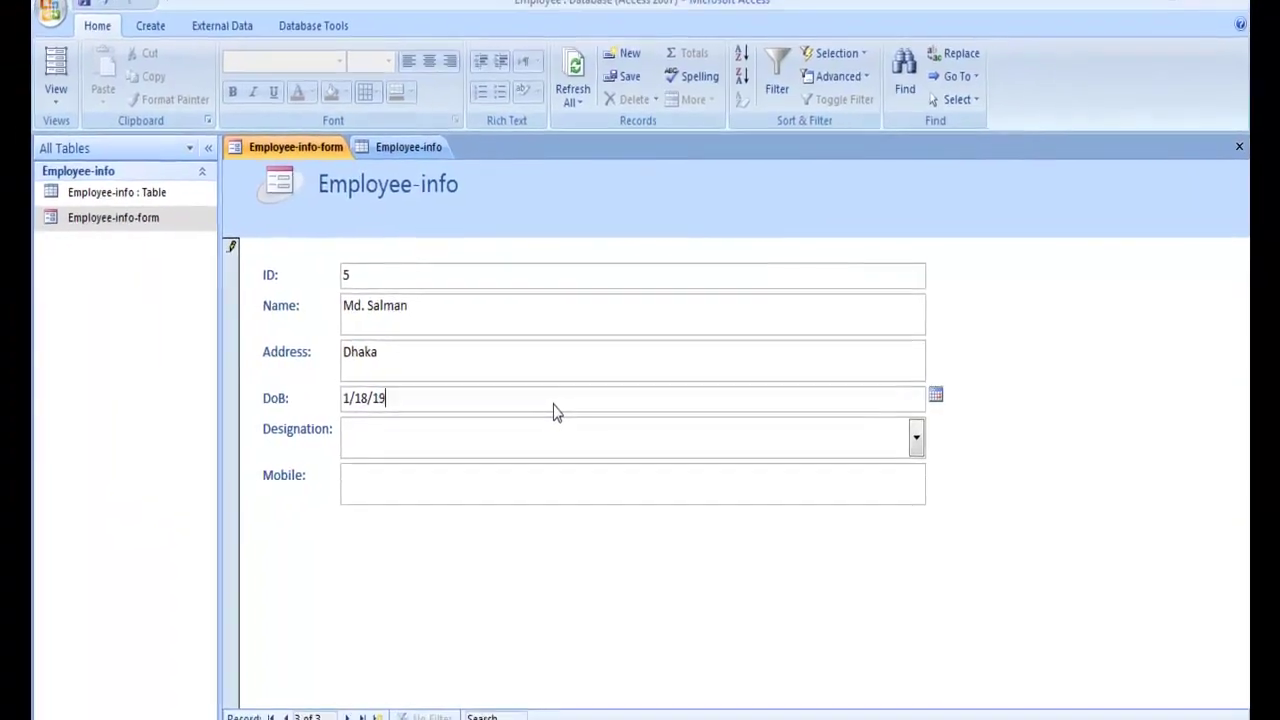
text(5)
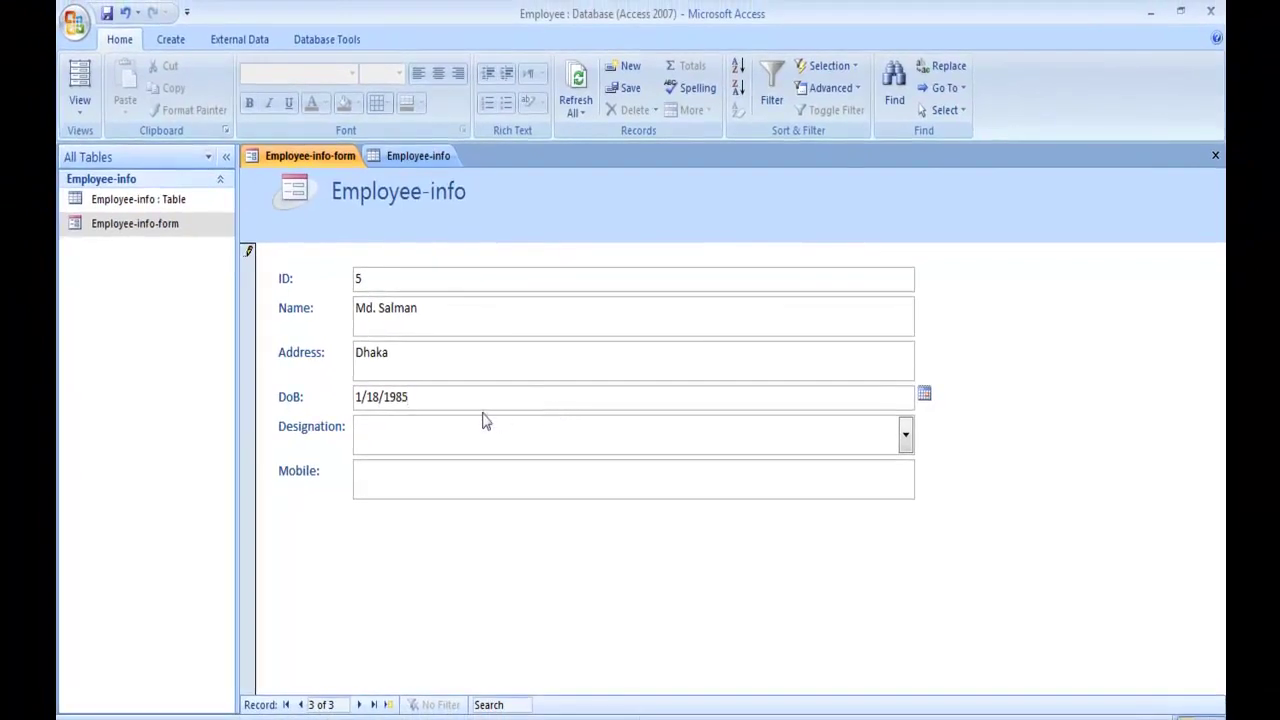
- Make the designation Salesman, enter the mobile number, and open the Employee-info table
click(449, 431)
click(905, 436)
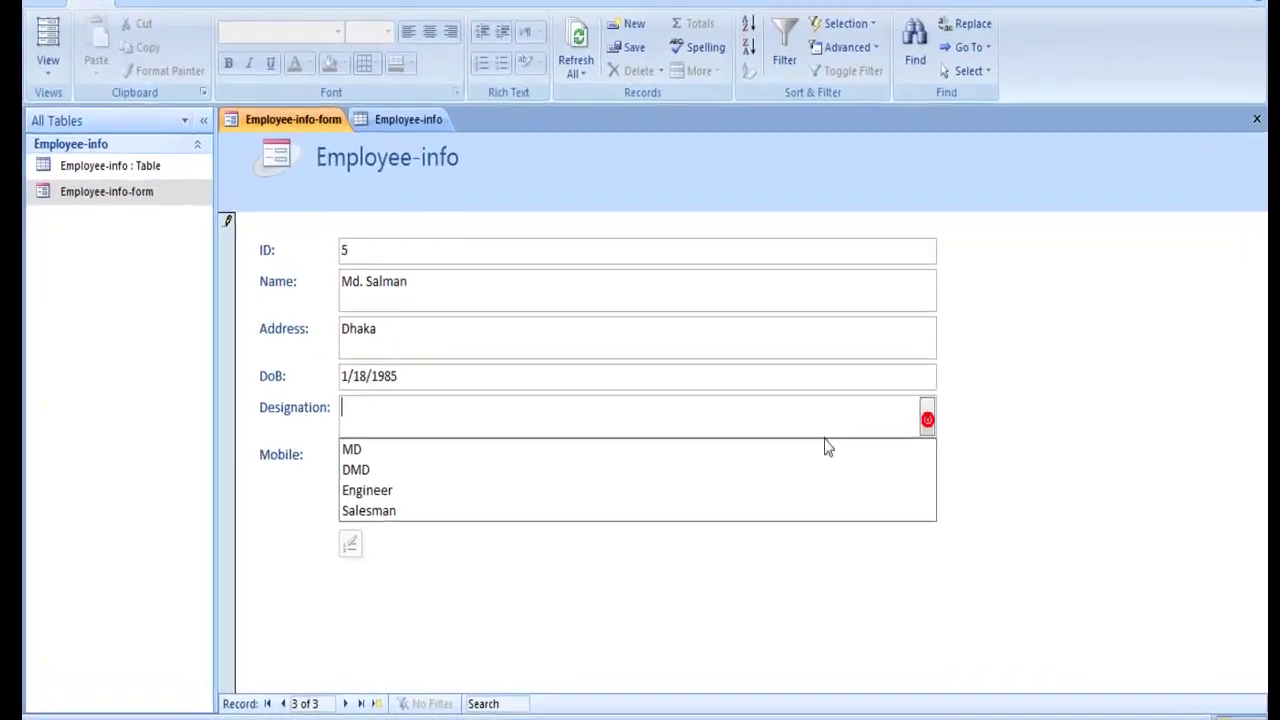
click(440, 518)
click(394, 480)
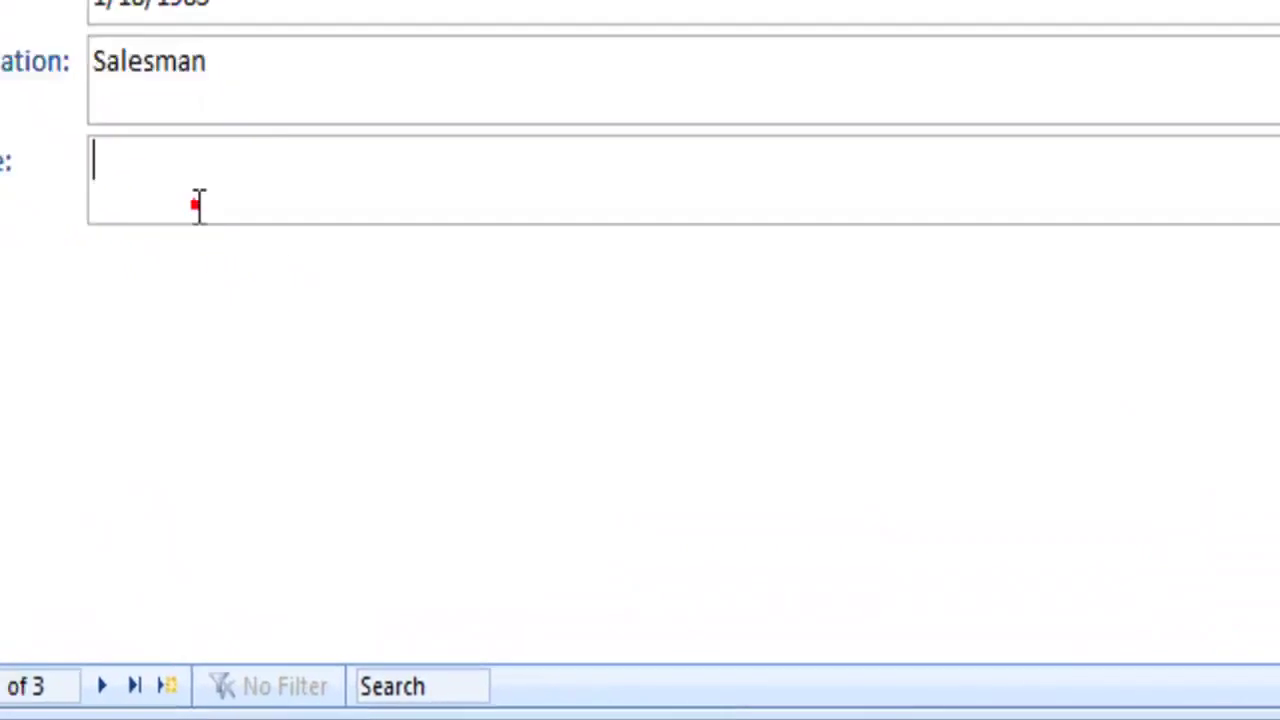
click(174, 185)
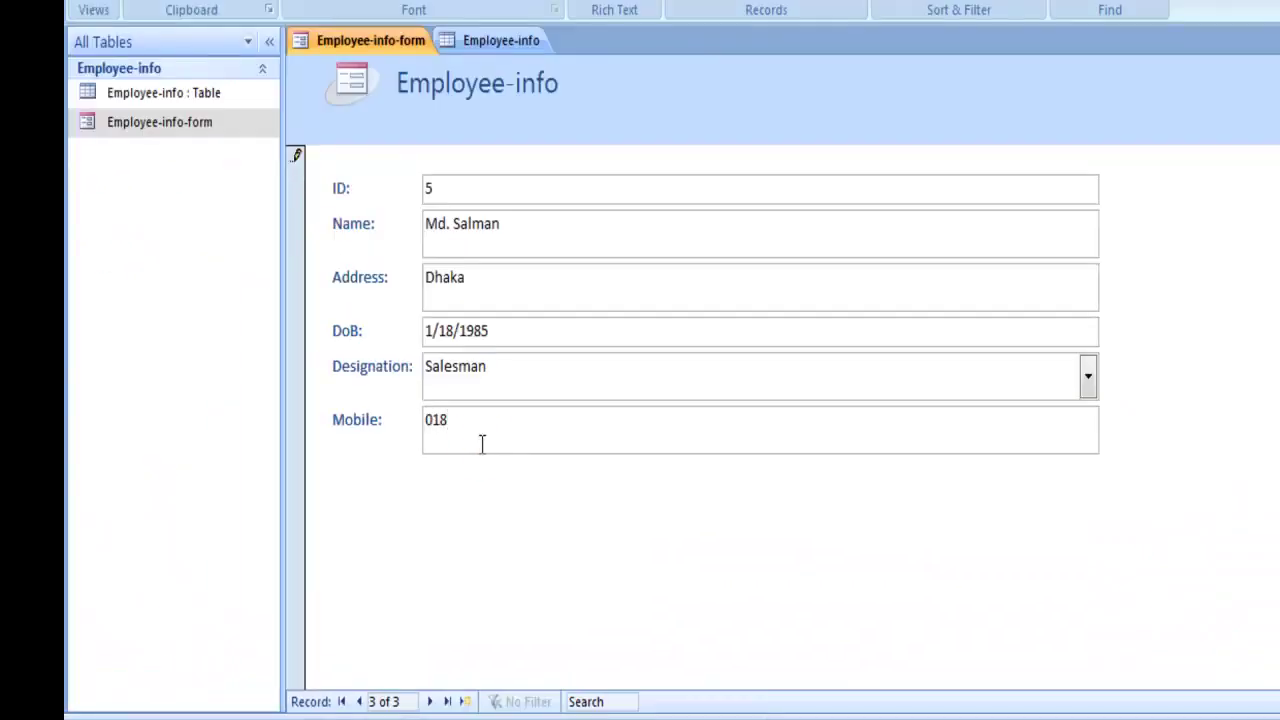
text(019xxxxxxxxxxxx)
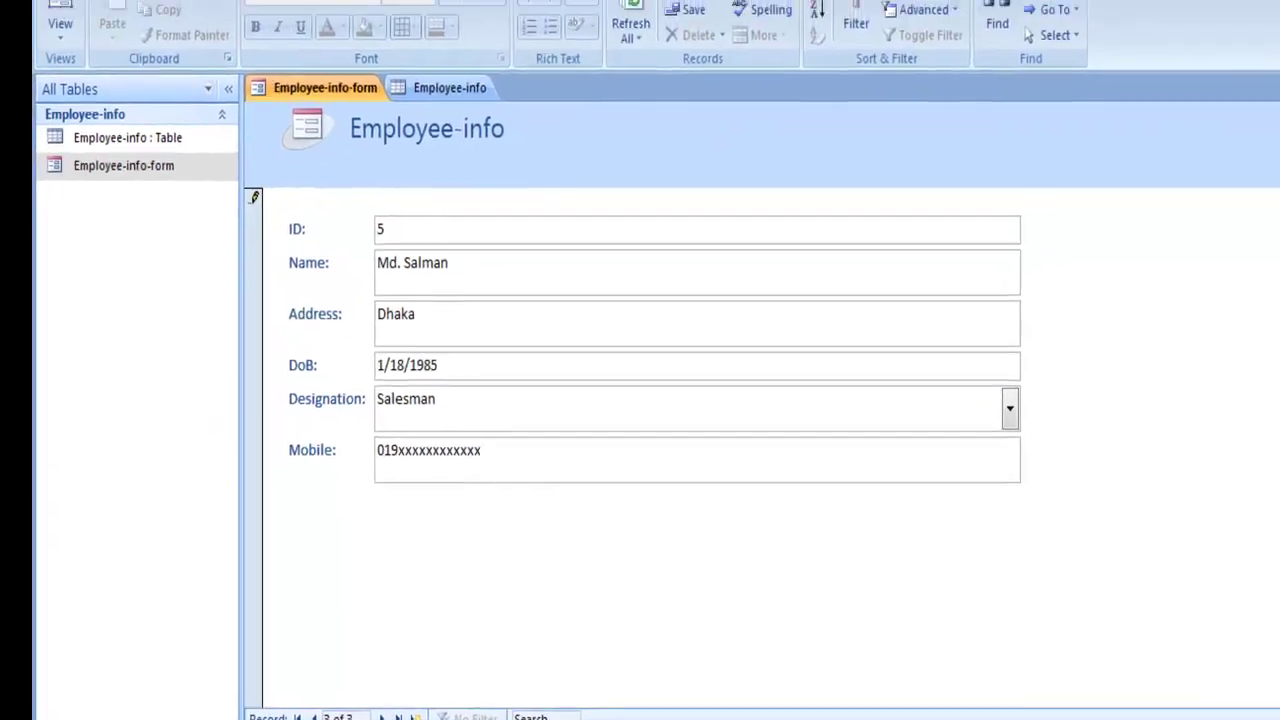
double_click(121, 139)
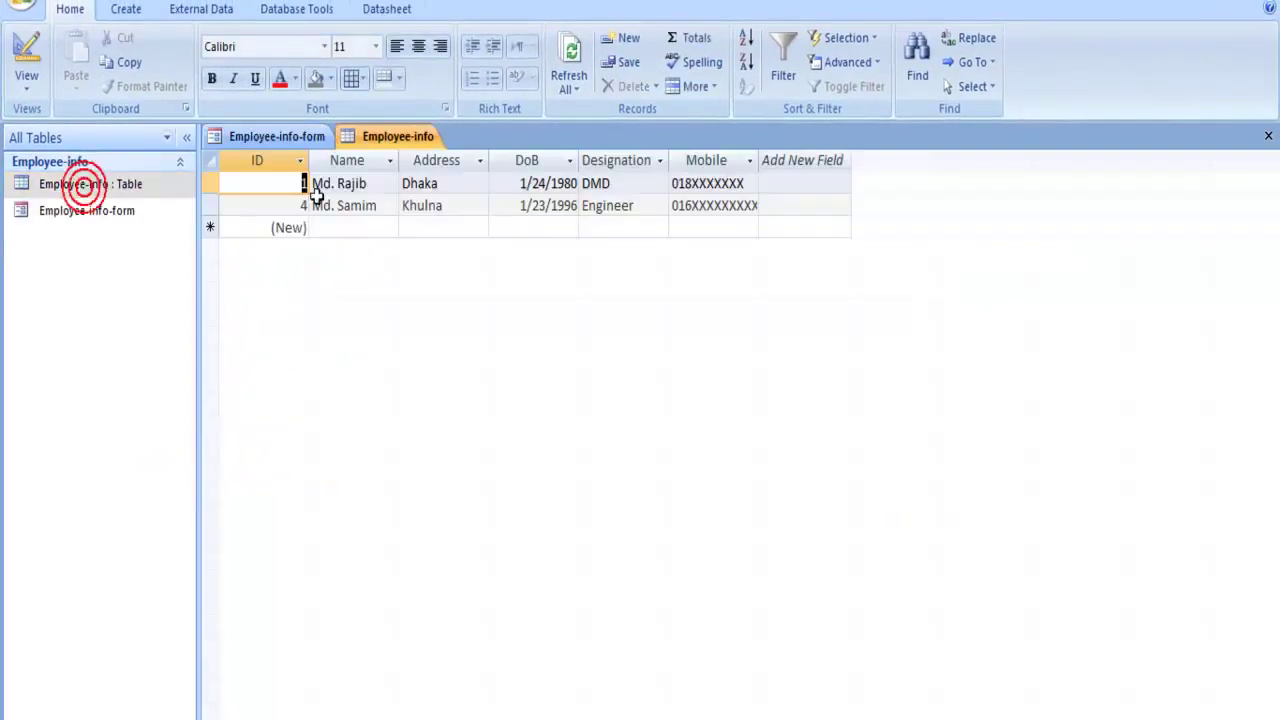
- Refresh all so the table includes the new employee, and go back to the first record
click(569, 55)
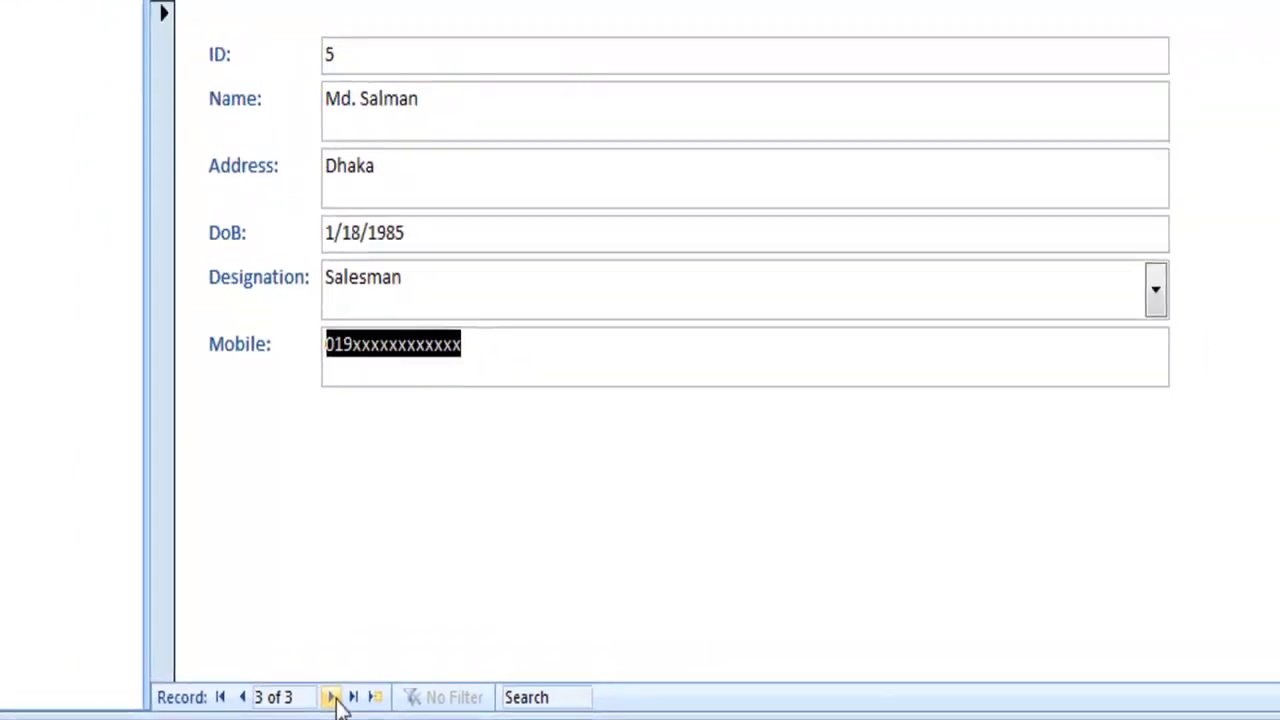
click(333, 698)
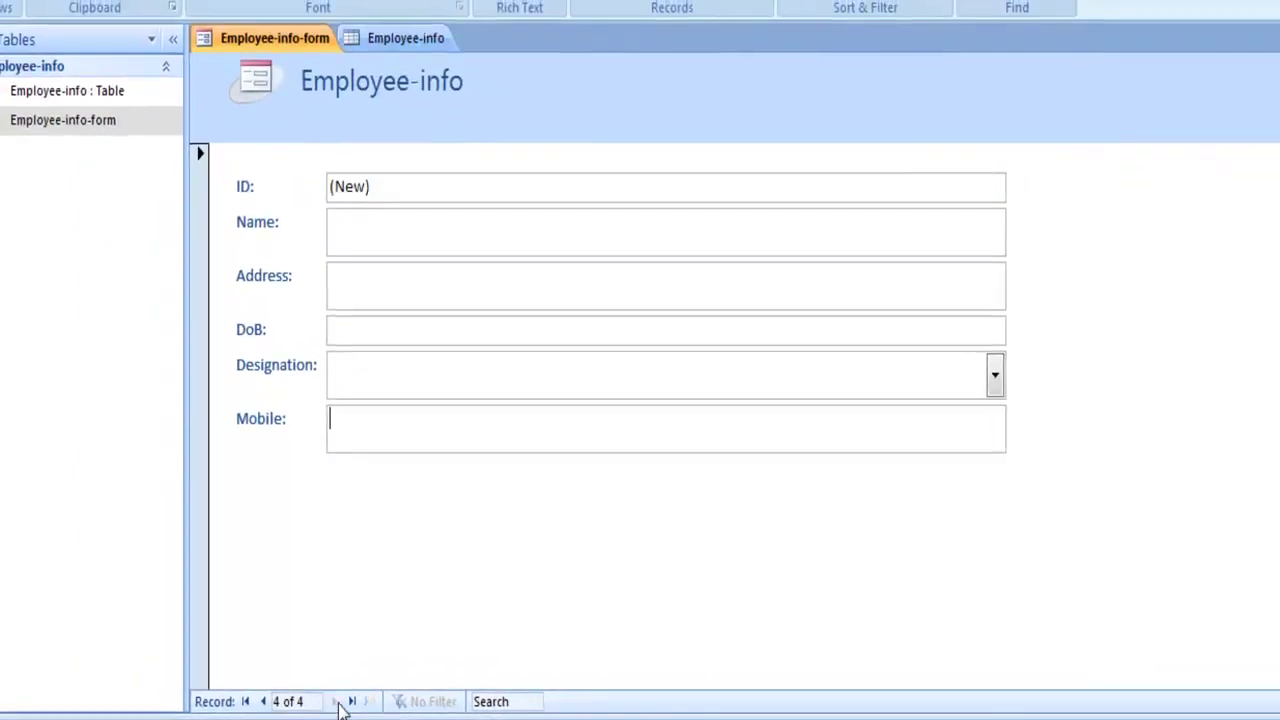
click(247, 701)
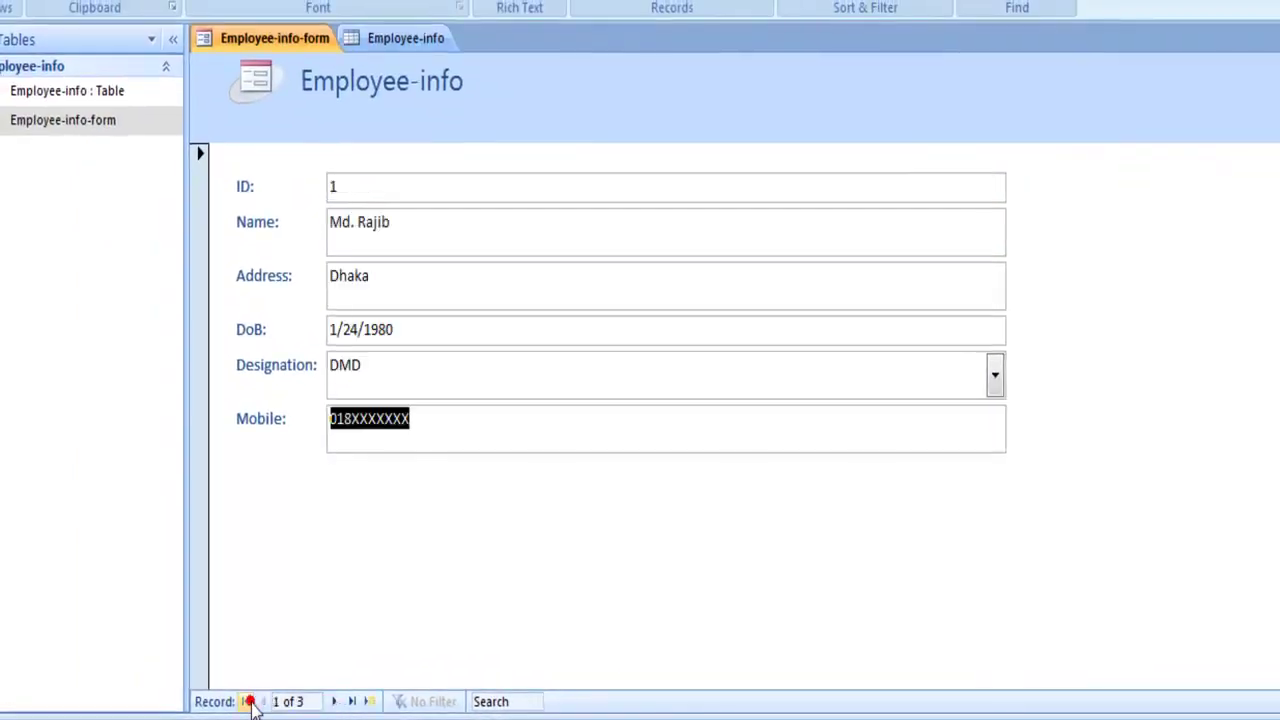
- Browse records 2 and 3, return to record 1, then reopen the table and Employee-info-form
click(334, 702)
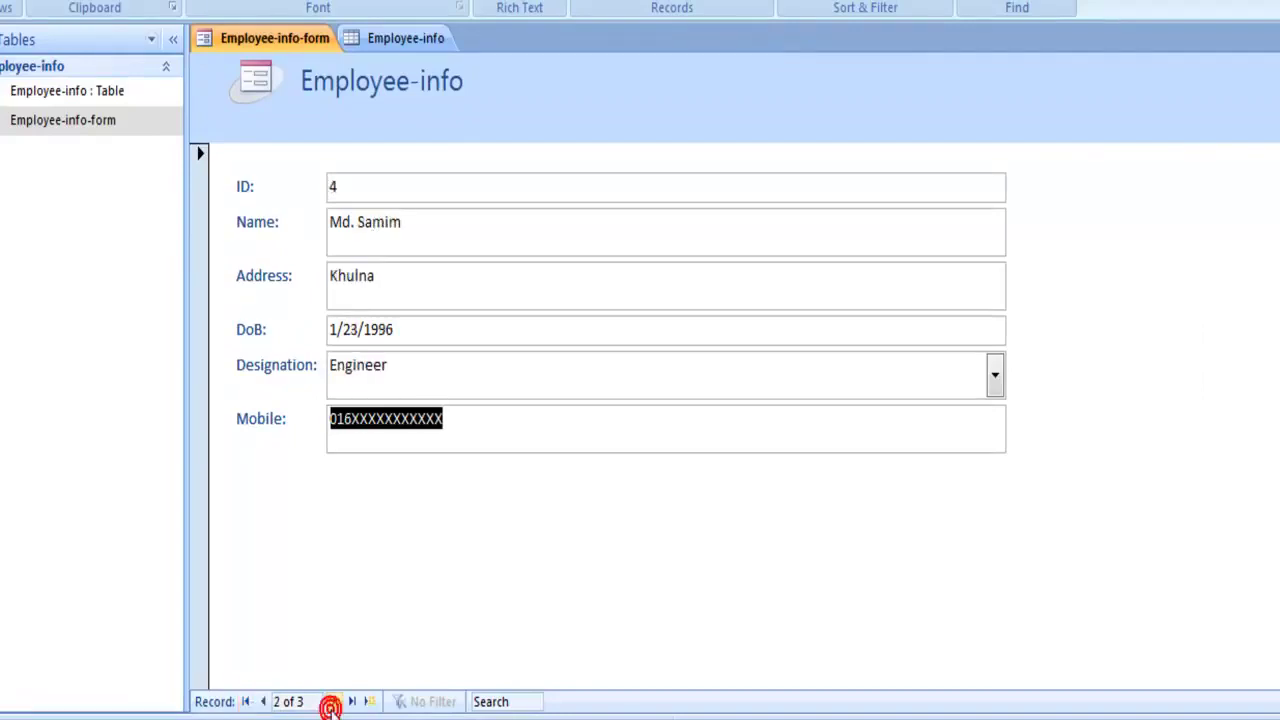
click(334, 702)
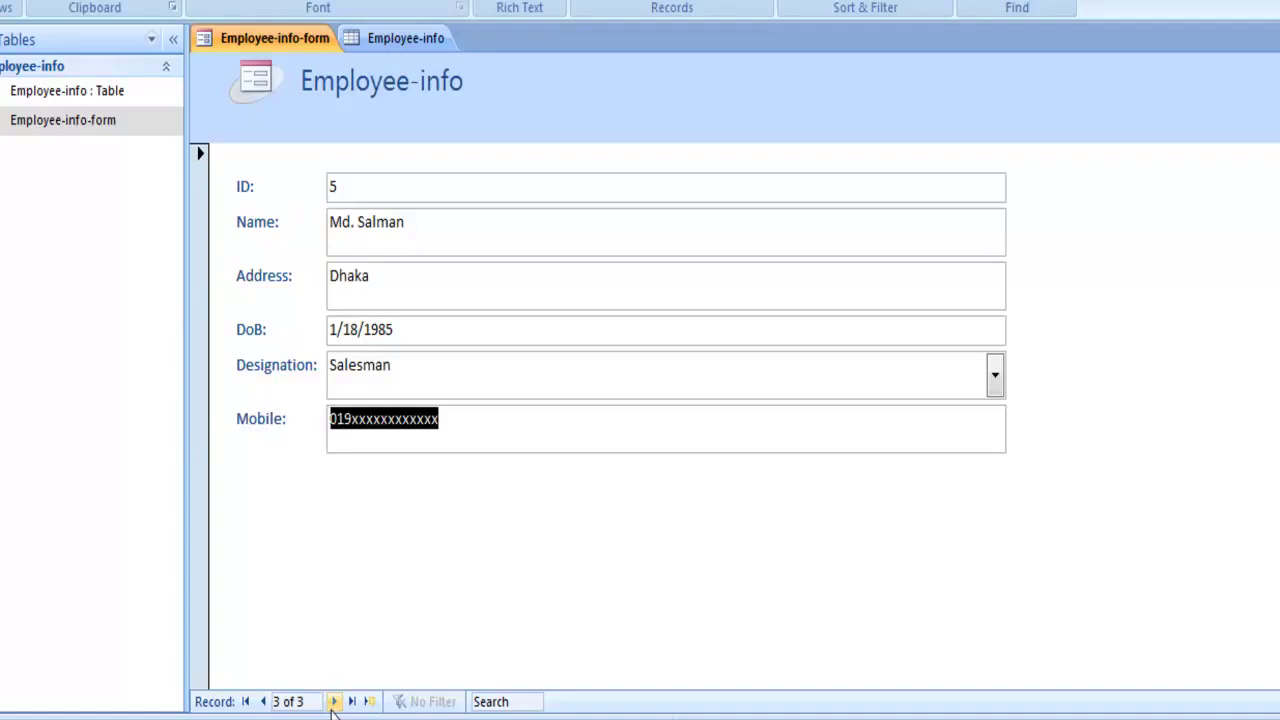
click(334, 702)
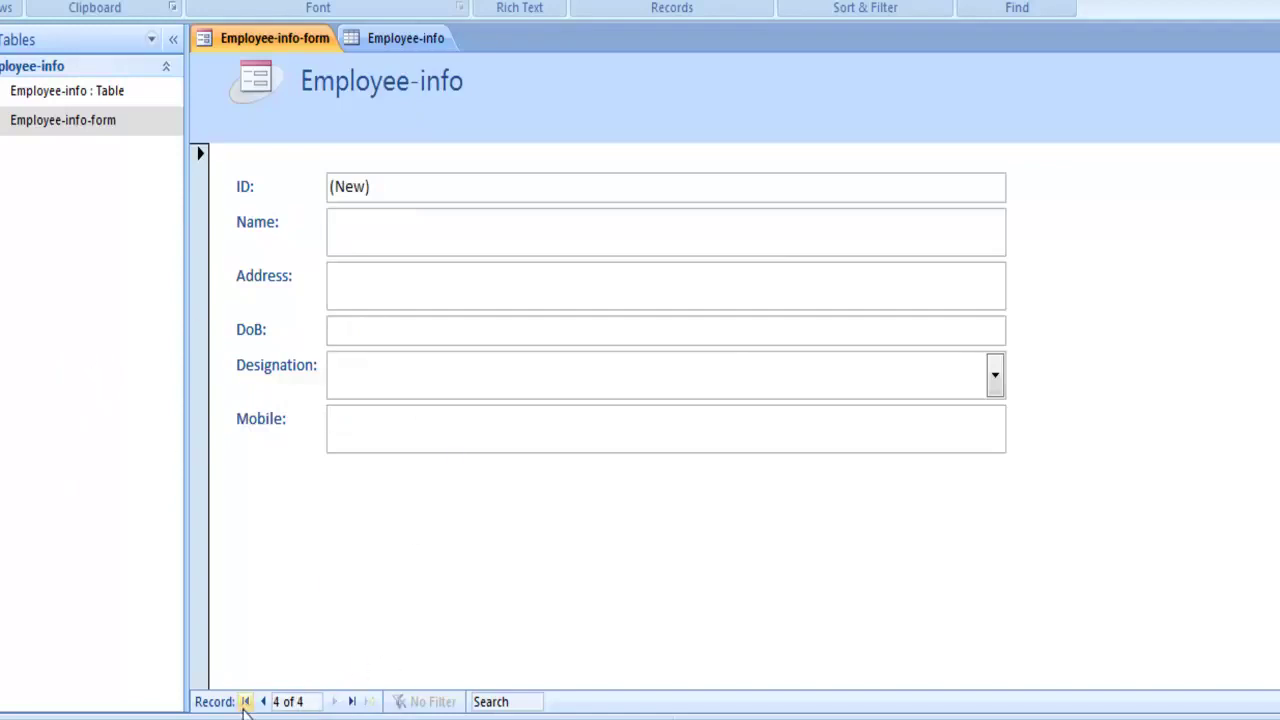
click(245, 702)
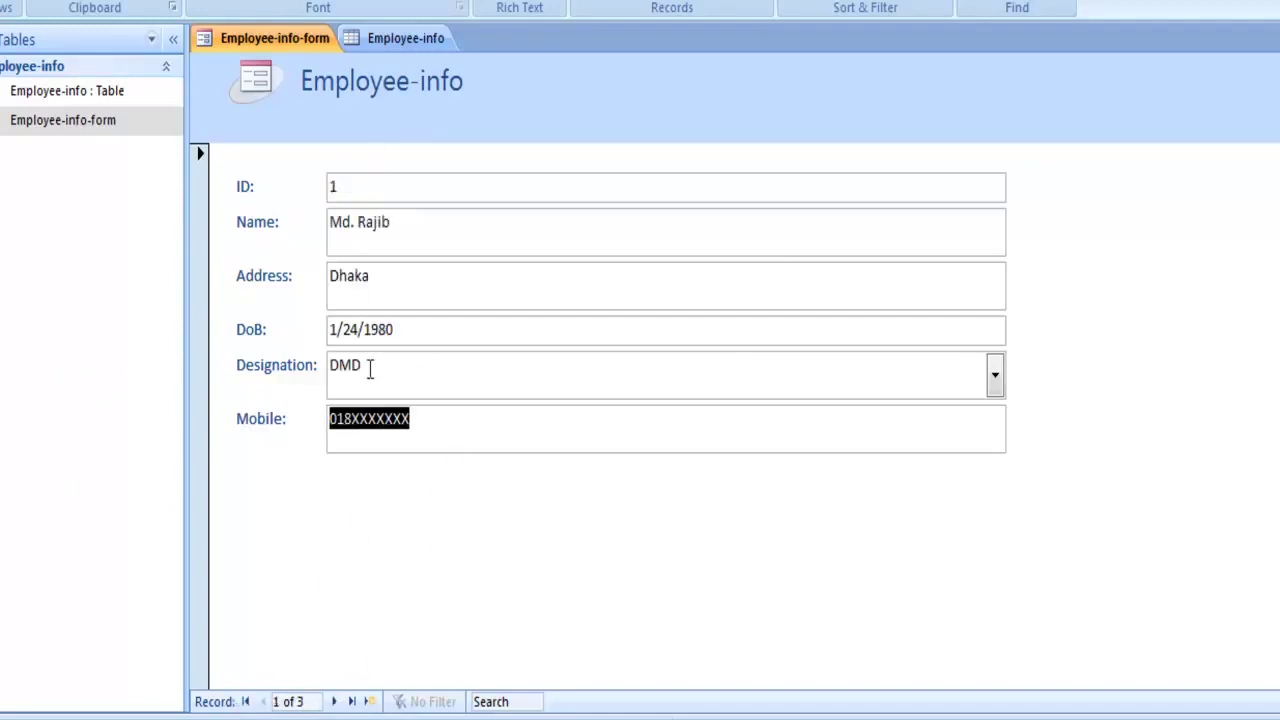
double_click(24, 92)
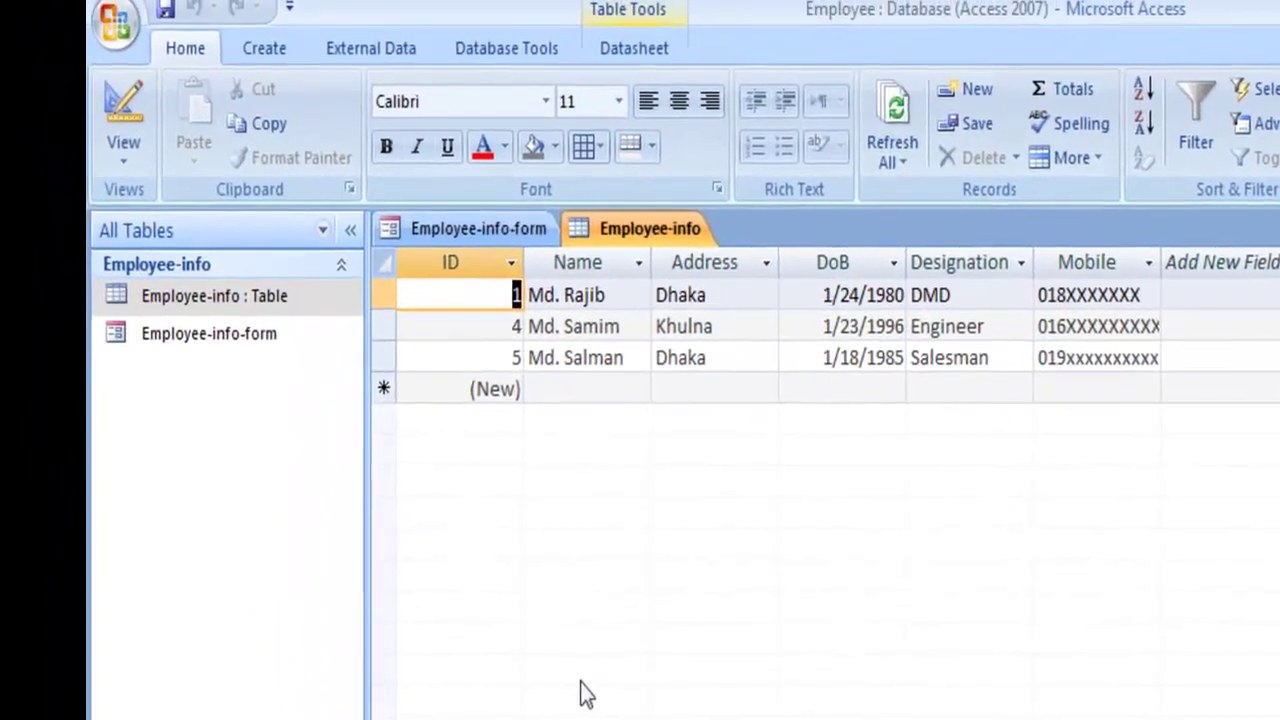
double_click(152, 332)
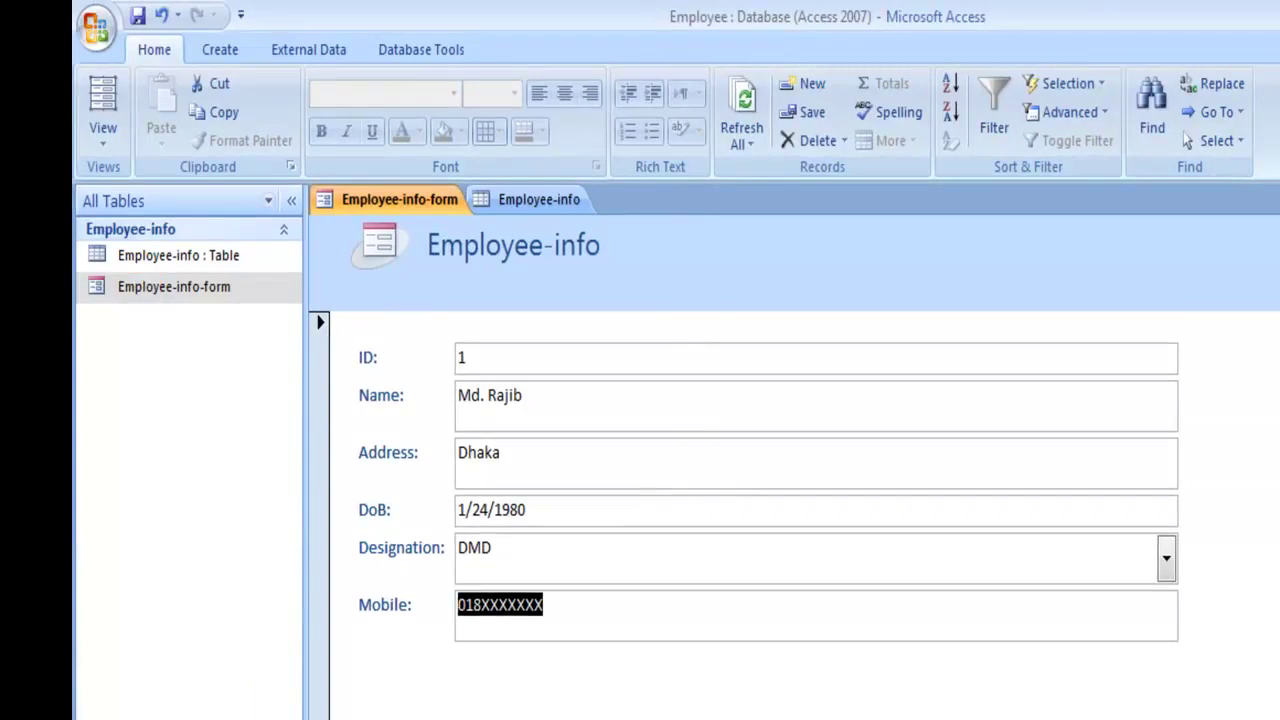